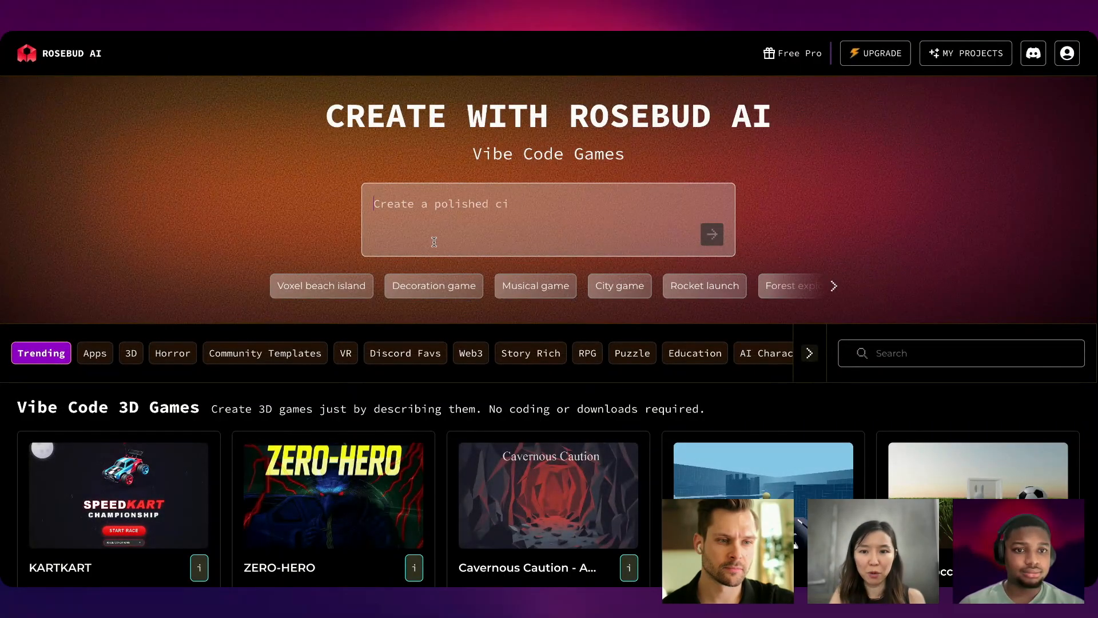
scroll(463, 285, "down", 2)
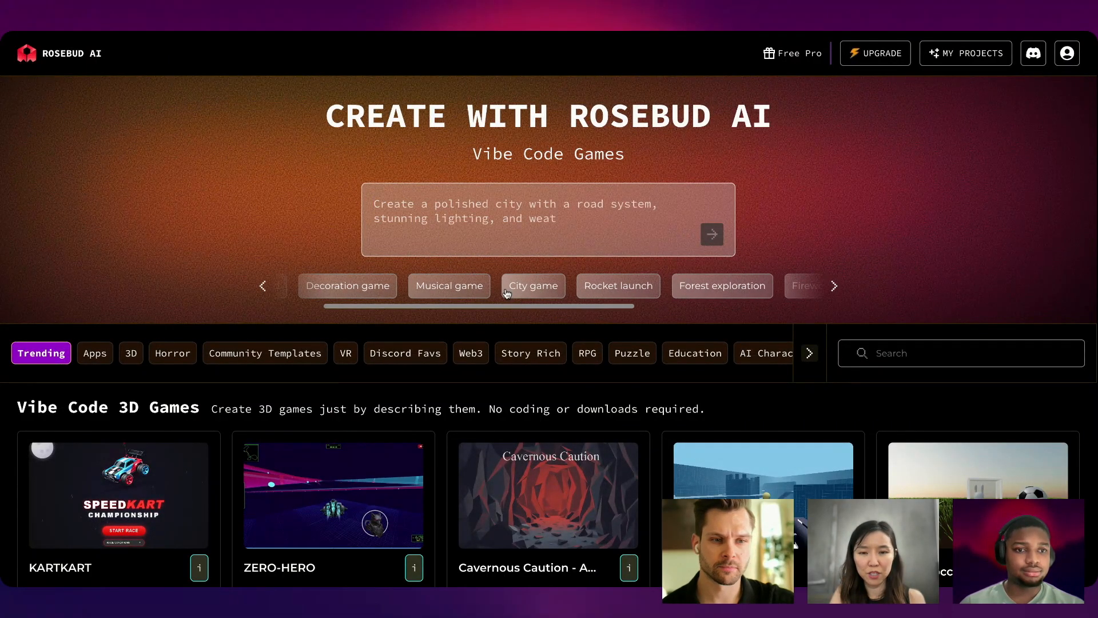
scroll(515, 288, "down", 3)
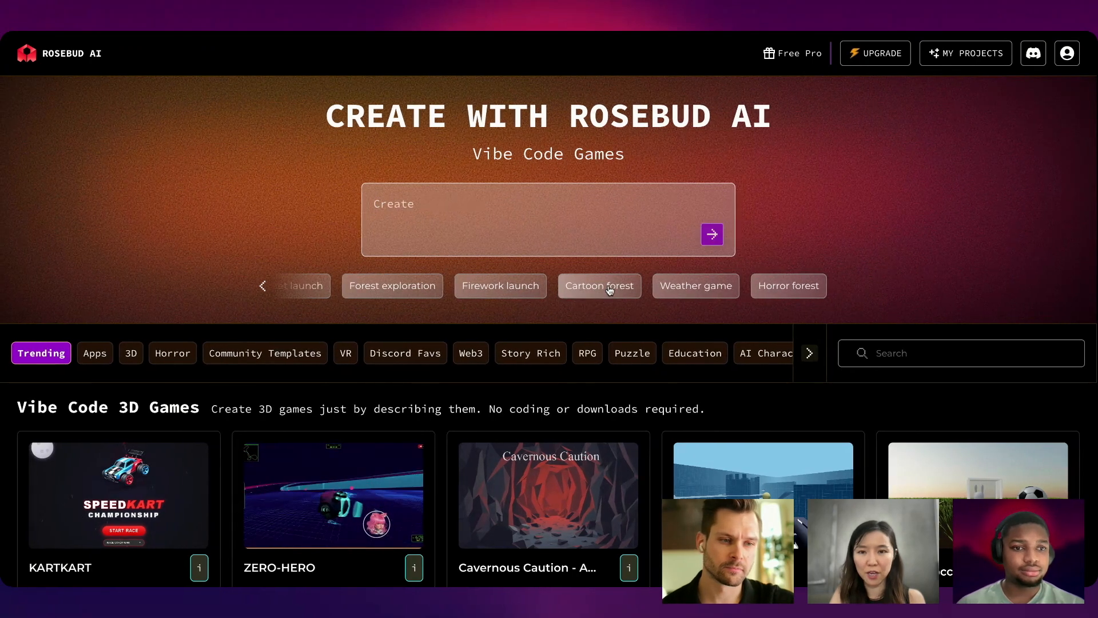
- Fill the prompt with the 'Cartoon forest' suggestion and submit it to generate the game
left_click(609, 289)
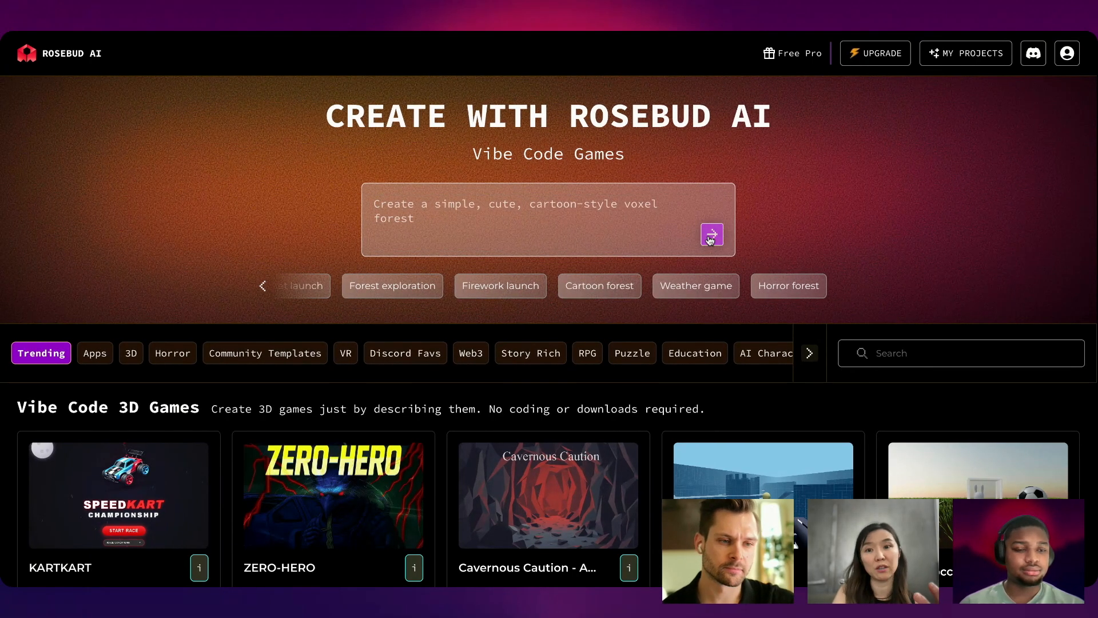
left_click(710, 236)
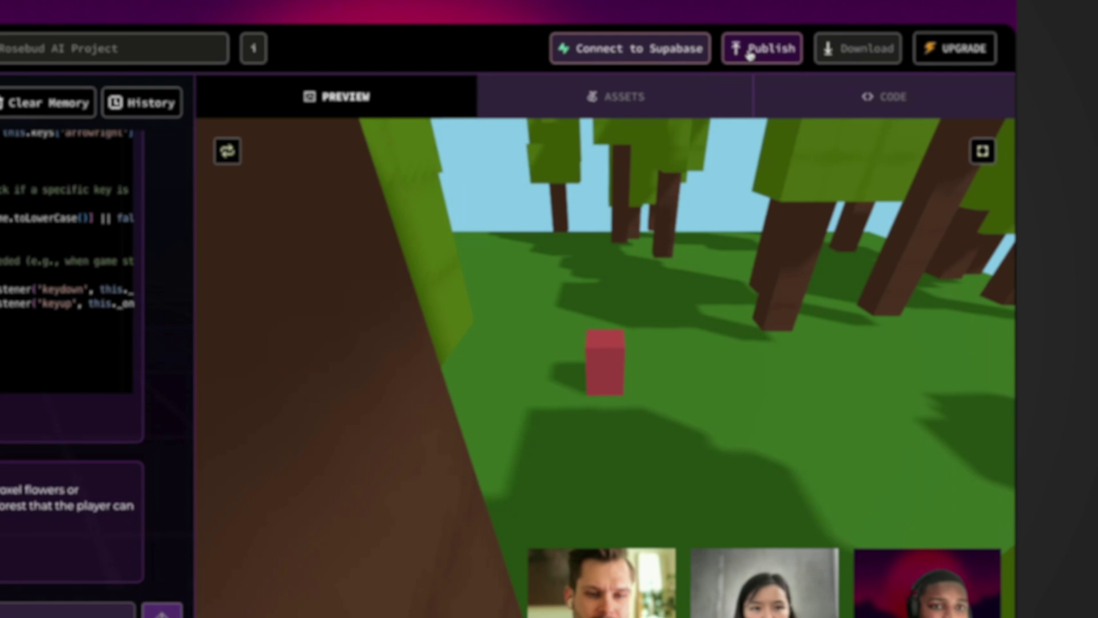
- Publish the game to a live link and open the published game page
left_click(871, 54)
left_click(772, 481)
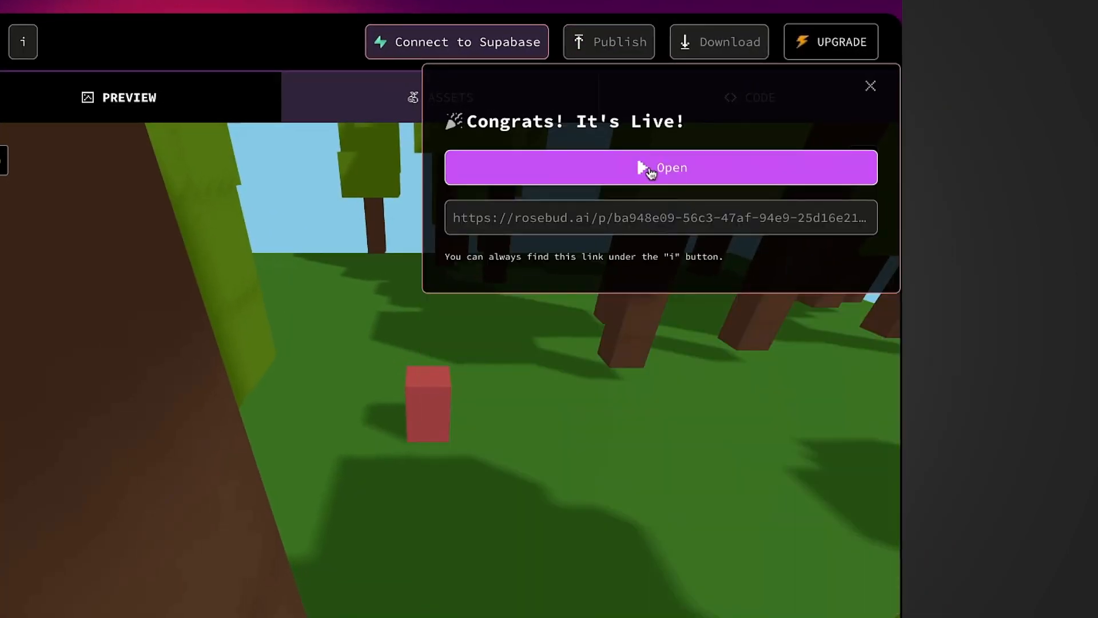
left_click(648, 168)
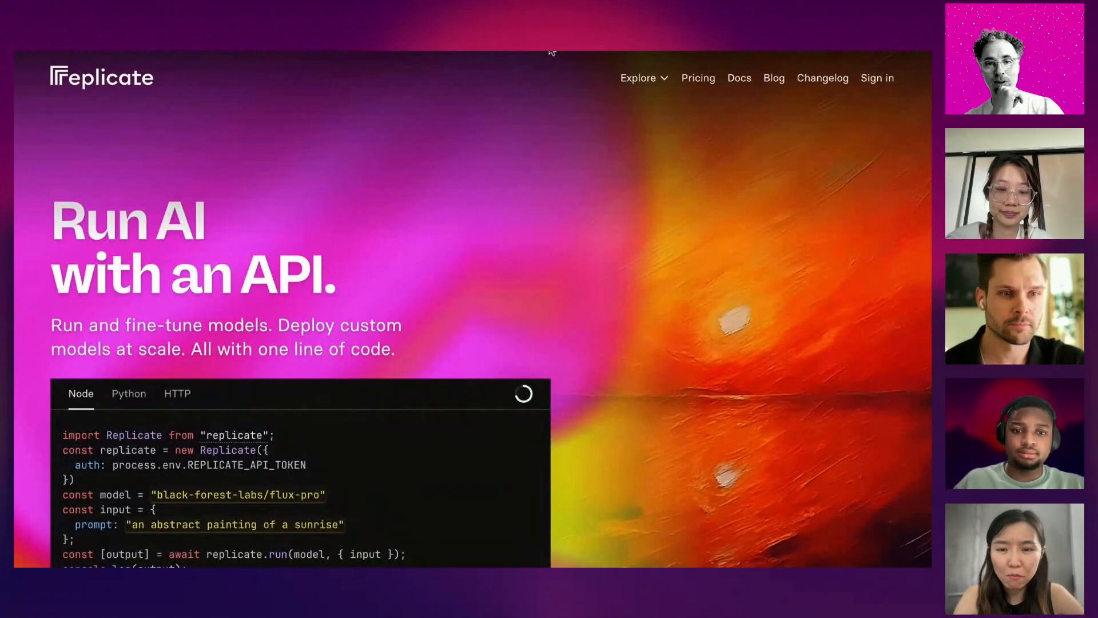
scroll(591, 201, "down", 8)
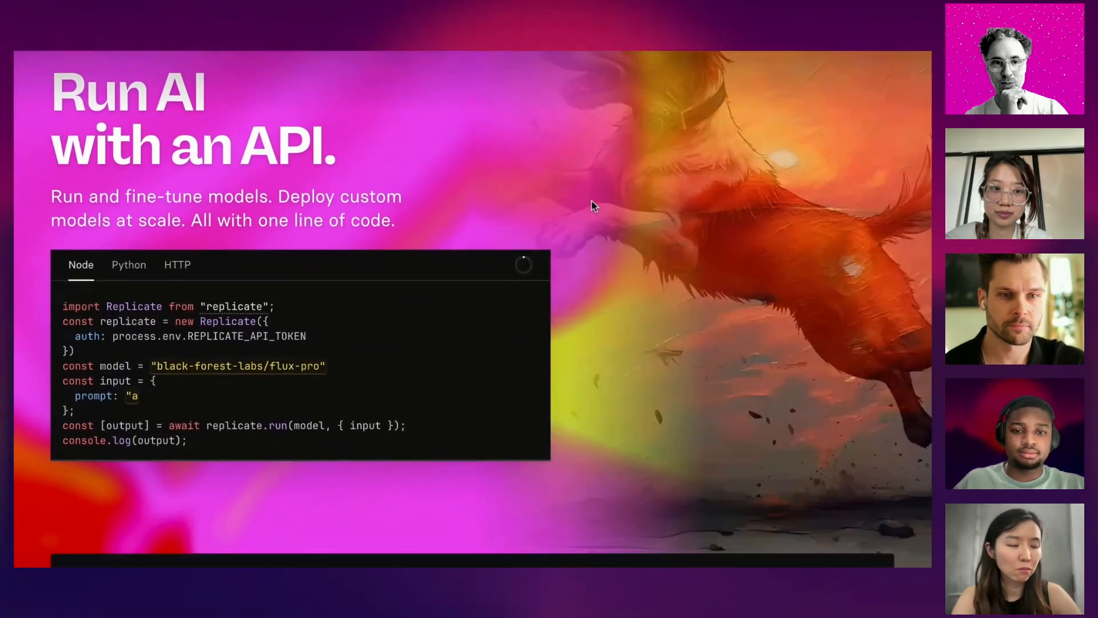
scroll(471, 309, "down", 8)
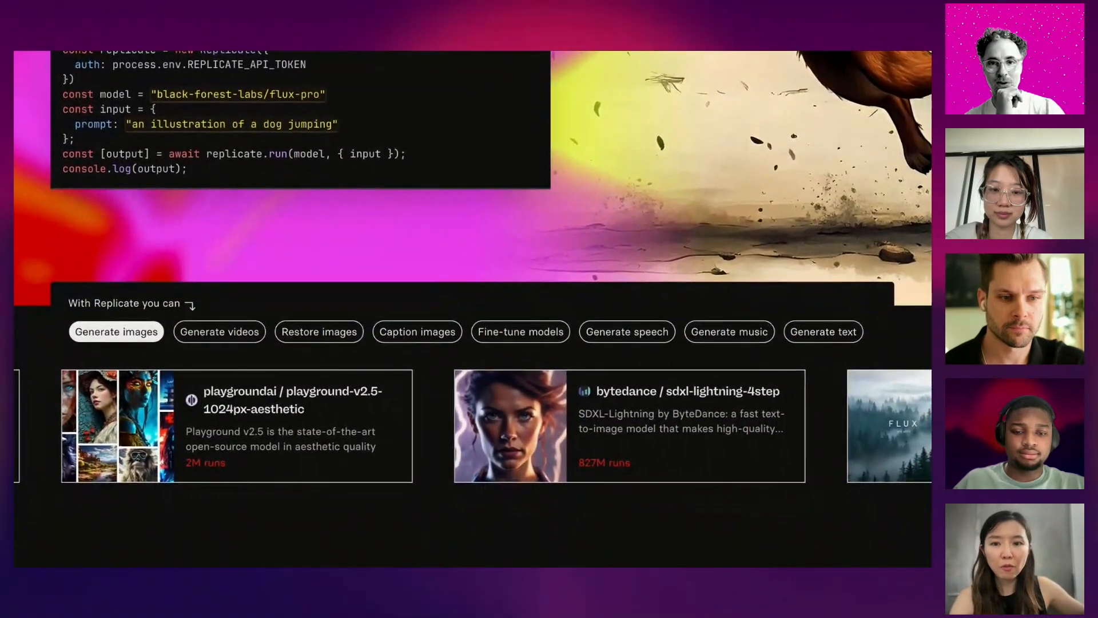
scroll(918, 177, "down", 6)
scroll(862, 180, "up", 6)
scroll(861, 180, "up", 10)
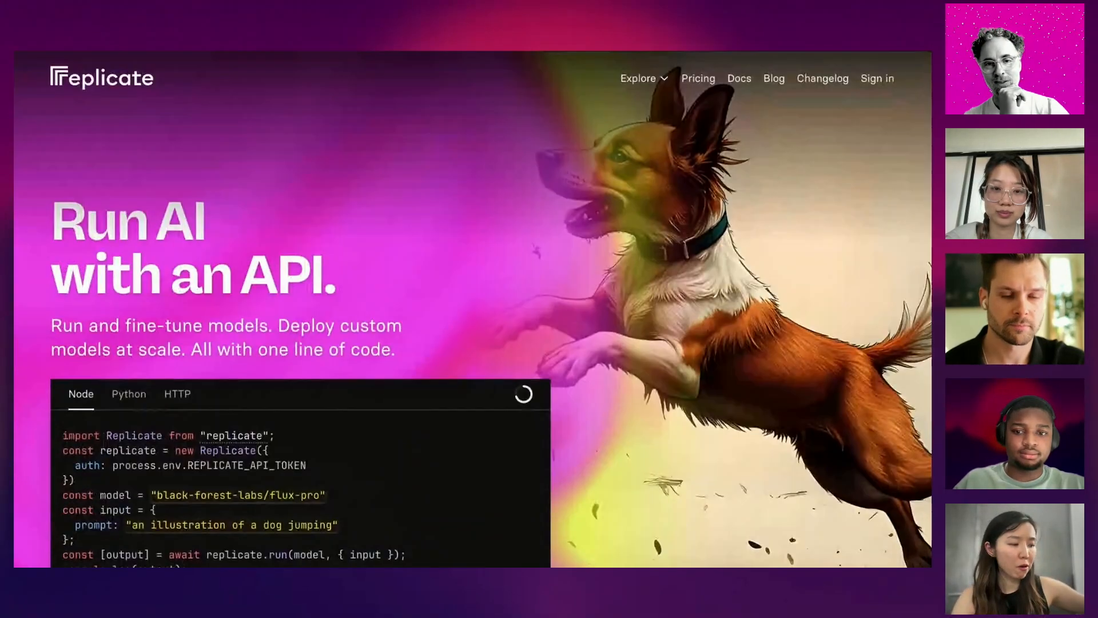
- Open the Explore options from the Replicate header
left_click(643, 78)
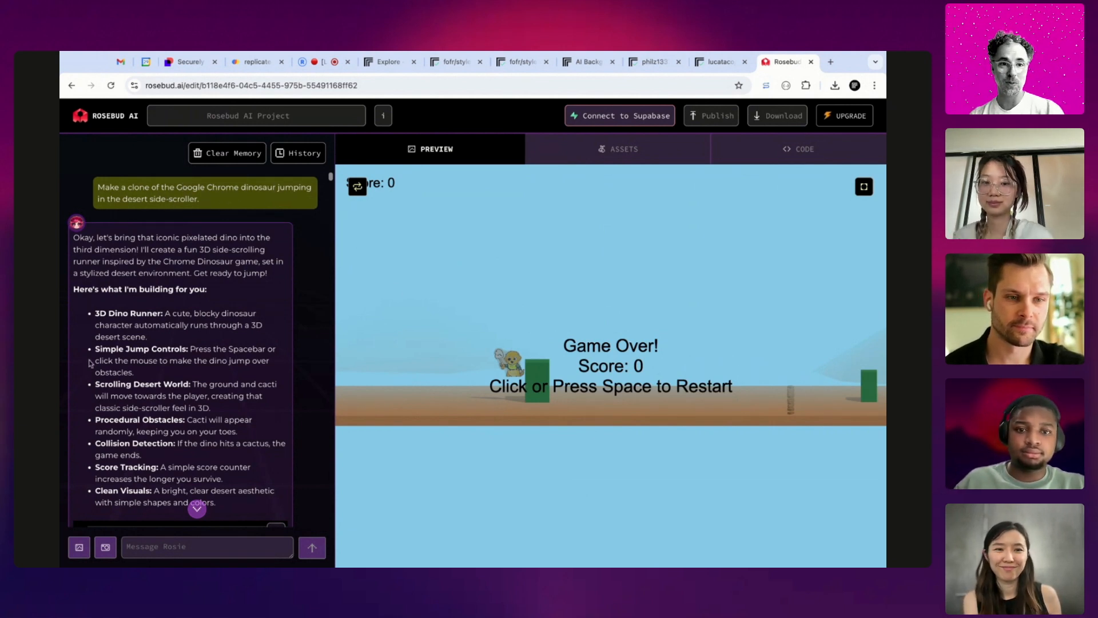
scroll(207, 403, "down", 3)
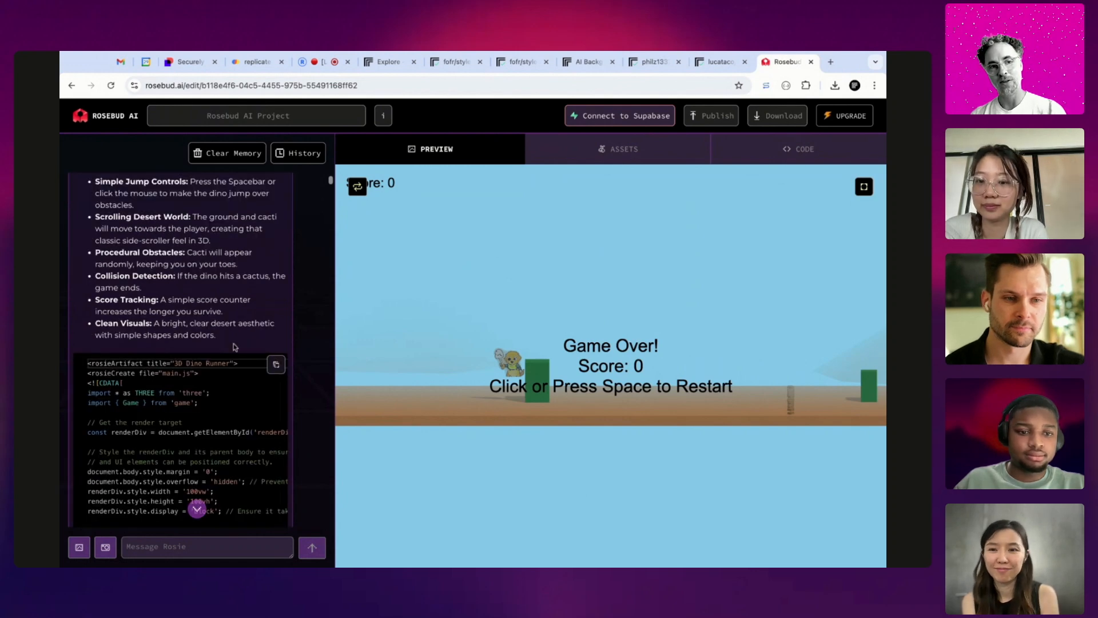
scroll(208, 403, "down", 1)
scroll(235, 347, "down", 5)
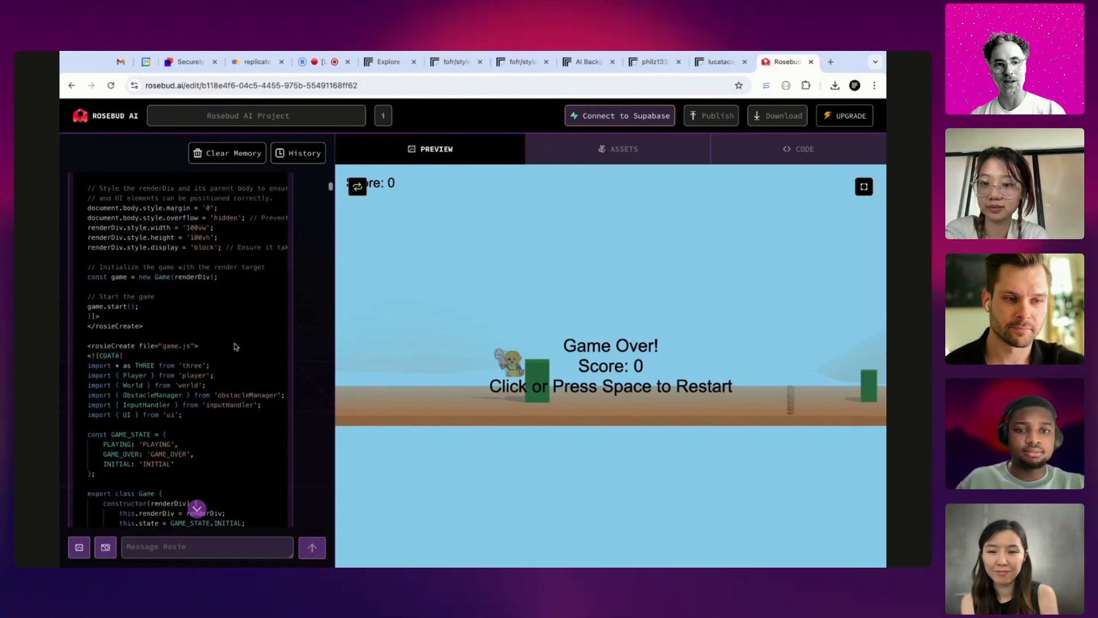
scroll(235, 346, "down", 5)
scroll(235, 346, "down", 3)
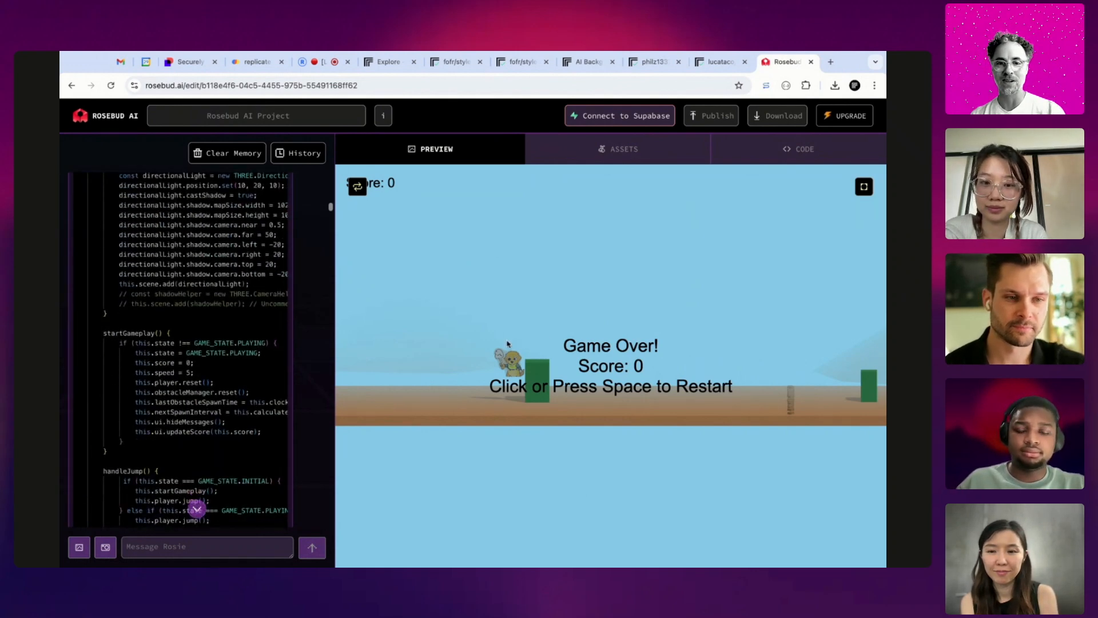
scroll(294, 434, "down", 5)
scroll(294, 433, "down", 5)
scroll(294, 433, "down", 5)
scroll(294, 433, "down", 5)
scroll(197, 507, "down", 5)
scroll(197, 507, "down", 5)
scroll(197, 508, "down", 5)
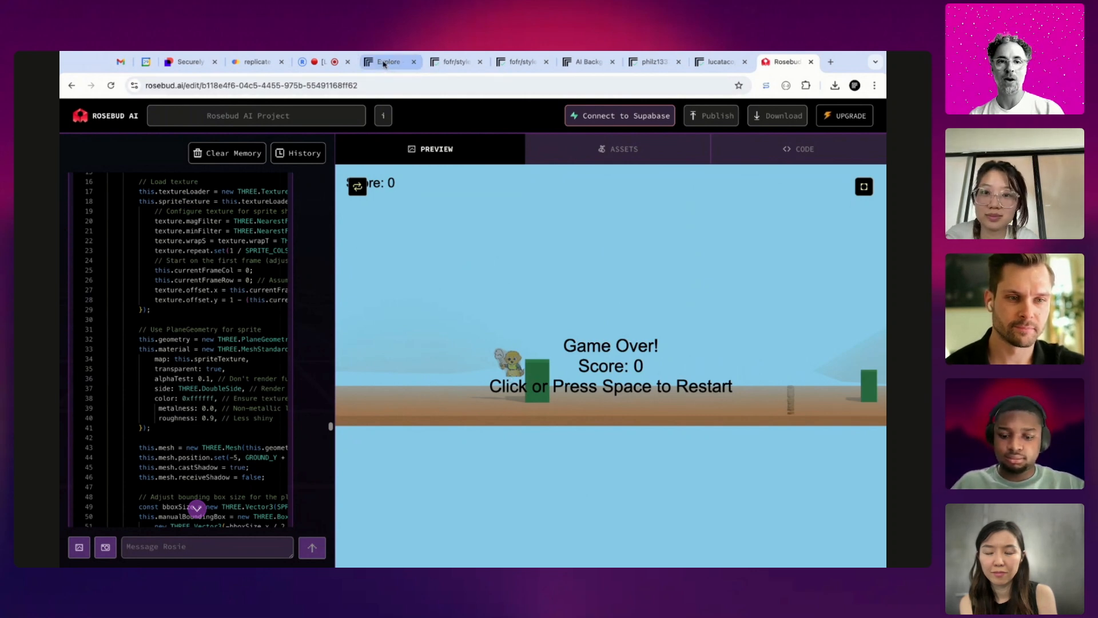
- Search Explore for 'sprite map', open miike-ai/flux-sprites, then view the fofr/style-transfer prediction
left_click(385, 63)
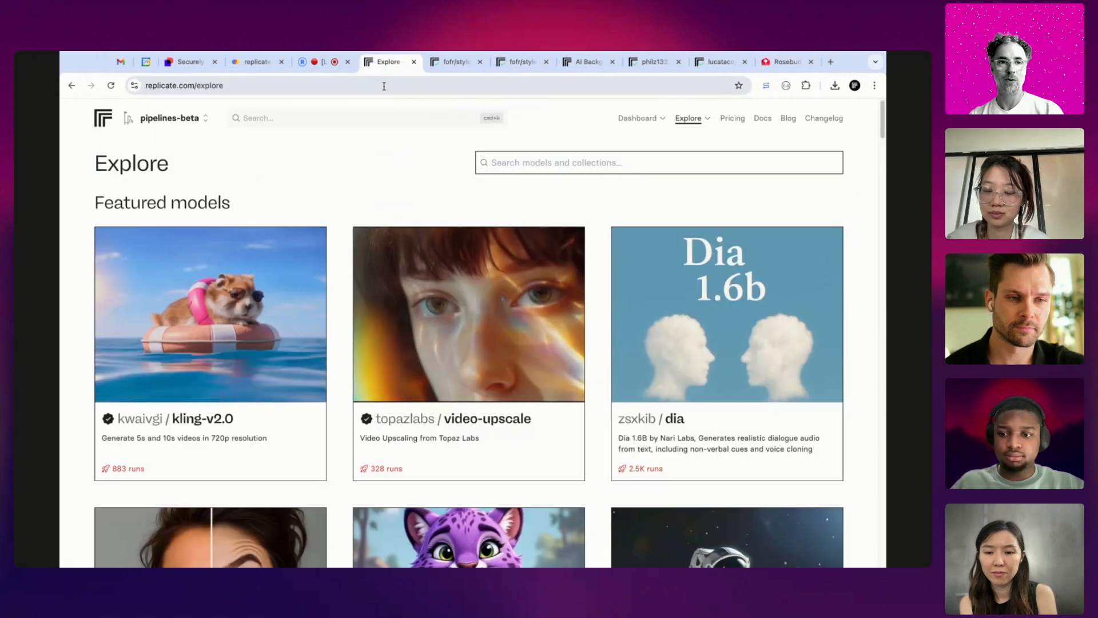
left_click(518, 162)
type("sprite map")
key("Return")
left_click(214, 329)
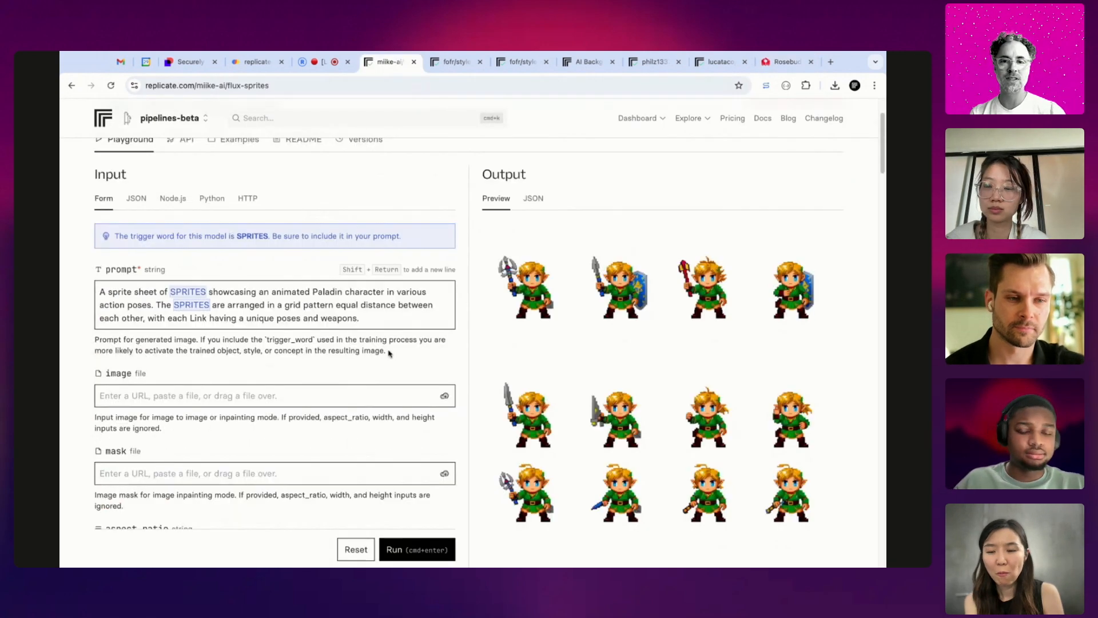
scroll(343, 300, "up", 3)
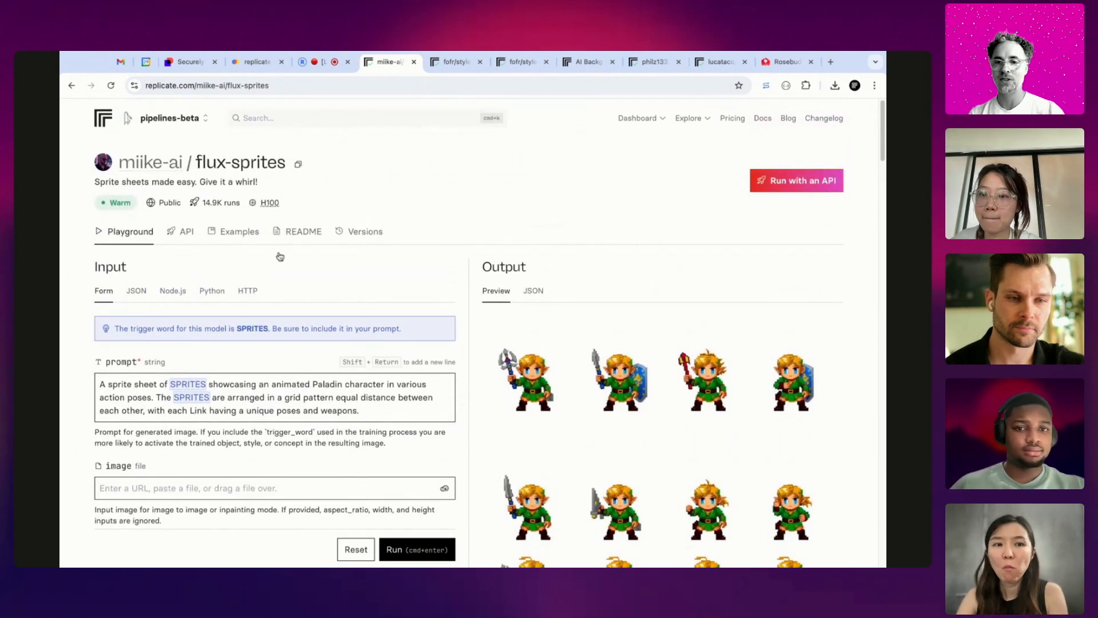
scroll(280, 256, "down", 4)
scroll(352, 264, "down", 2)
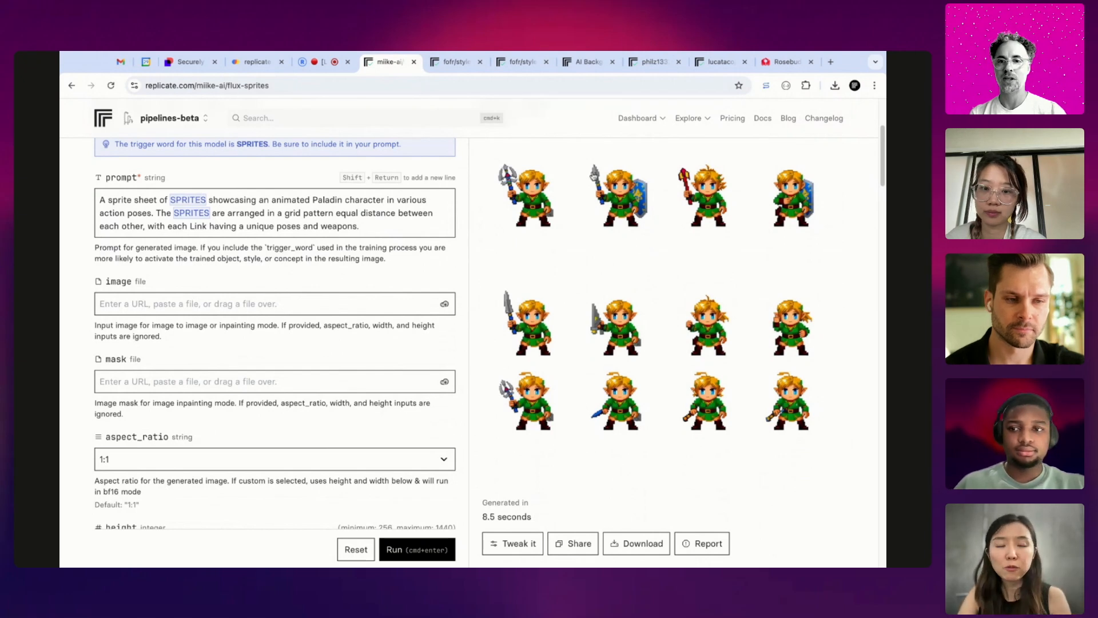
scroll(430, 386, "down", 2)
scroll(436, 267, "down", 2)
scroll(552, 242, "down", 2)
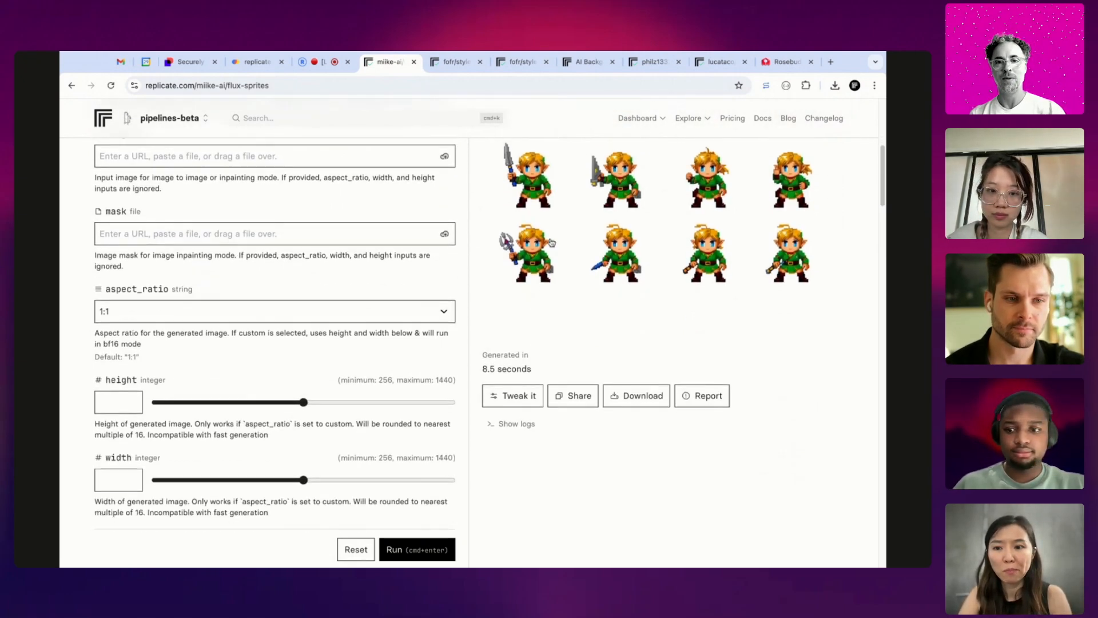
left_click(454, 62)
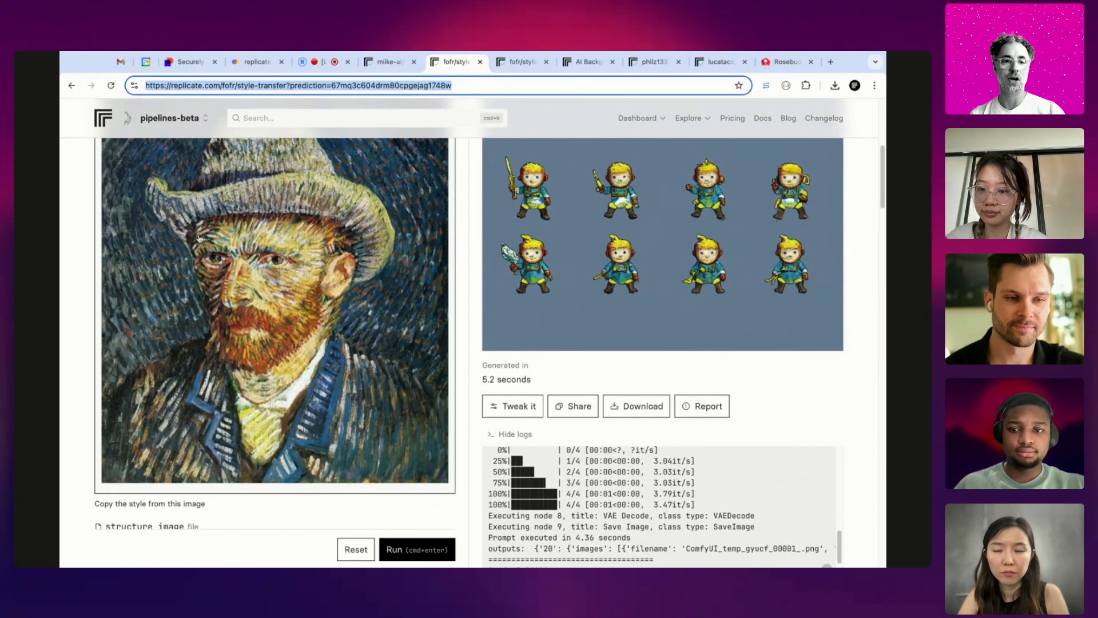
scroll(219, 284, "up", 5)
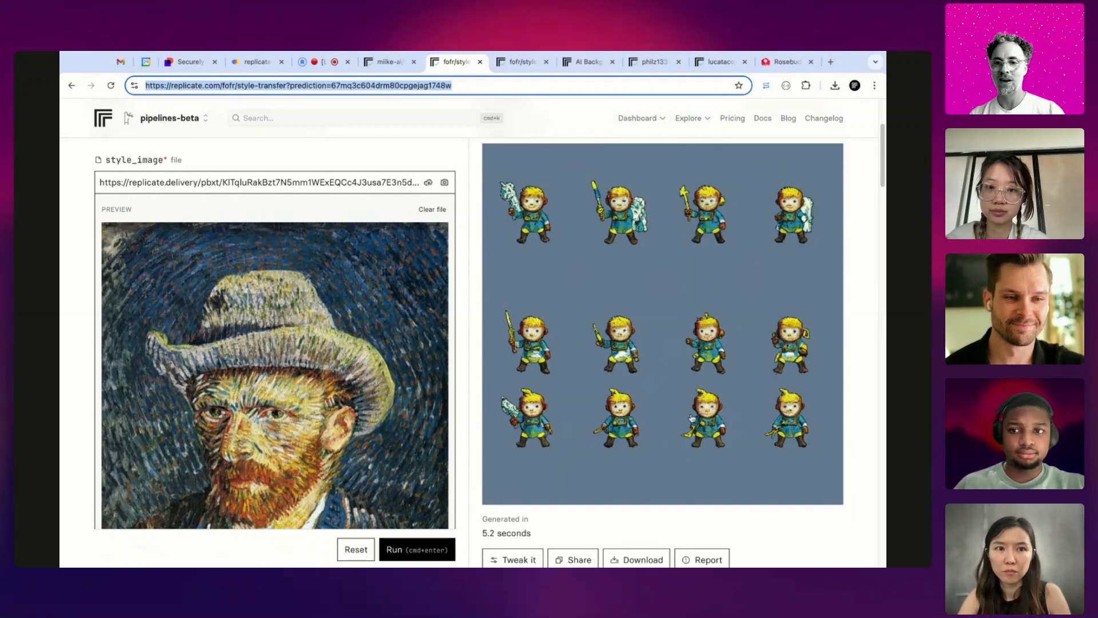
scroll(709, 427, "down", 4)
scroll(652, 412, "up", 4)
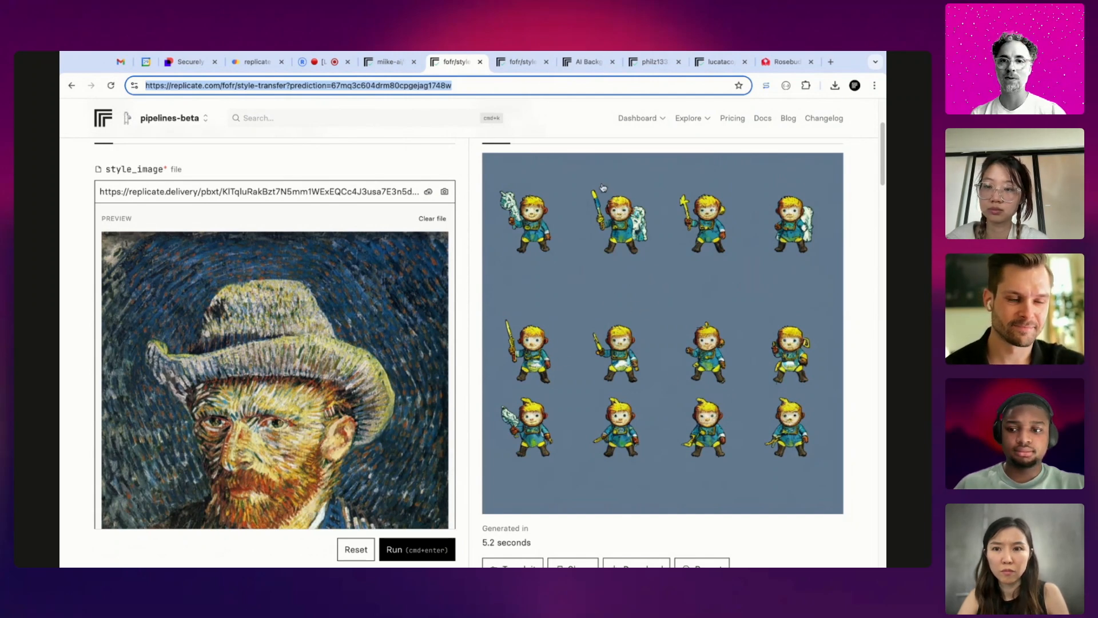
- Return to the Rosebud AI project, check its uploaded sprite assets, and go back to the preview
left_click(785, 62)
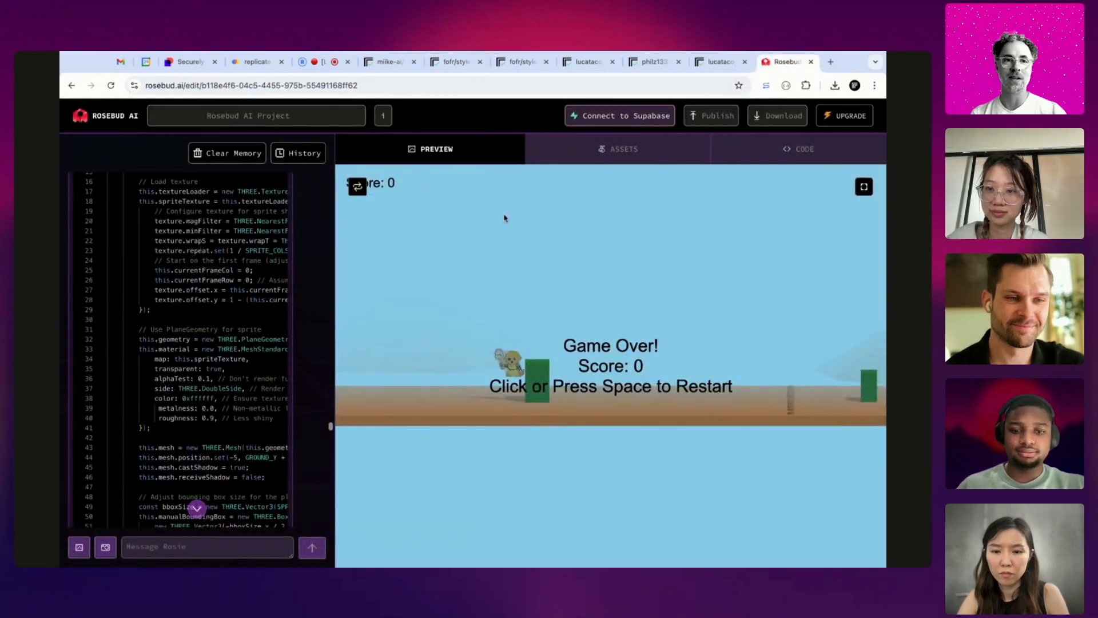
left_click(624, 148)
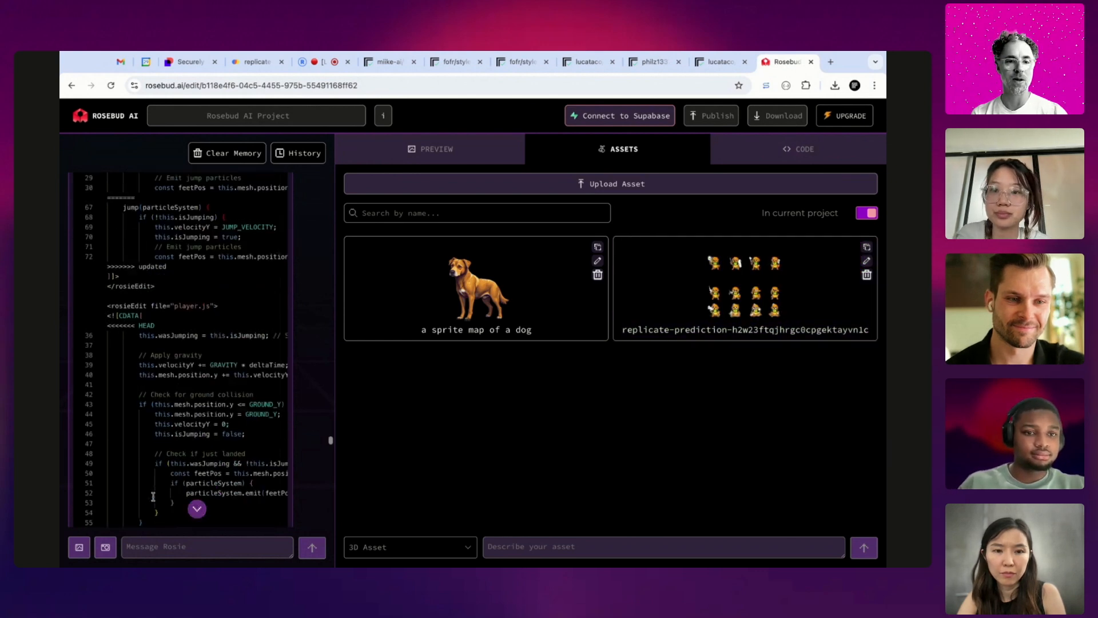
left_click(438, 149)
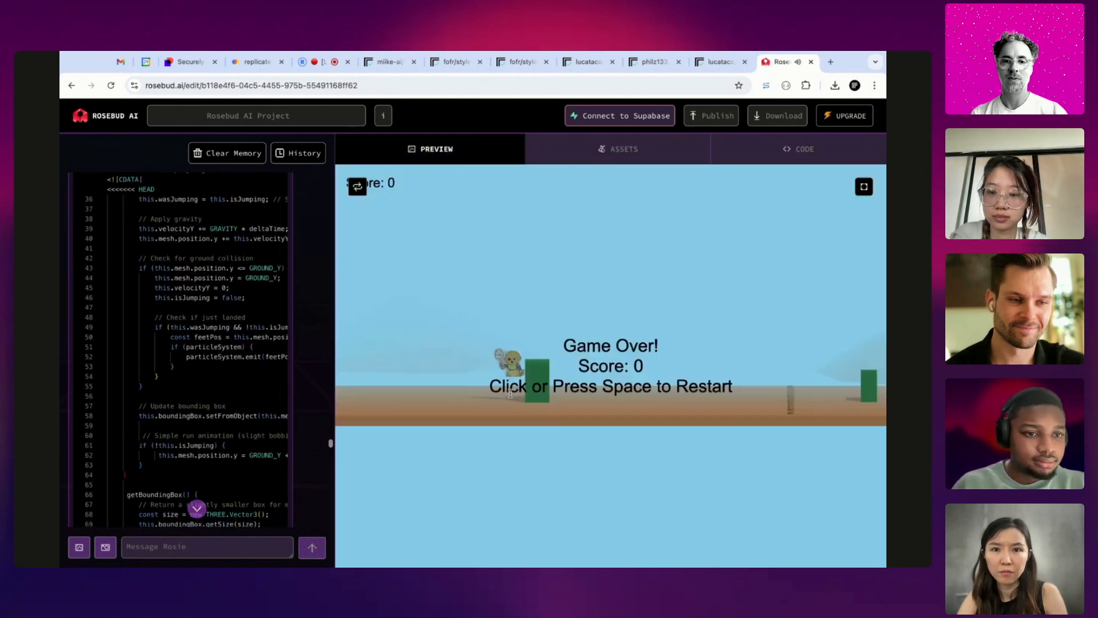
- Restart the runner after Game Over and jump repeatedly over the oncoming obstacles
key("space")
key("space")
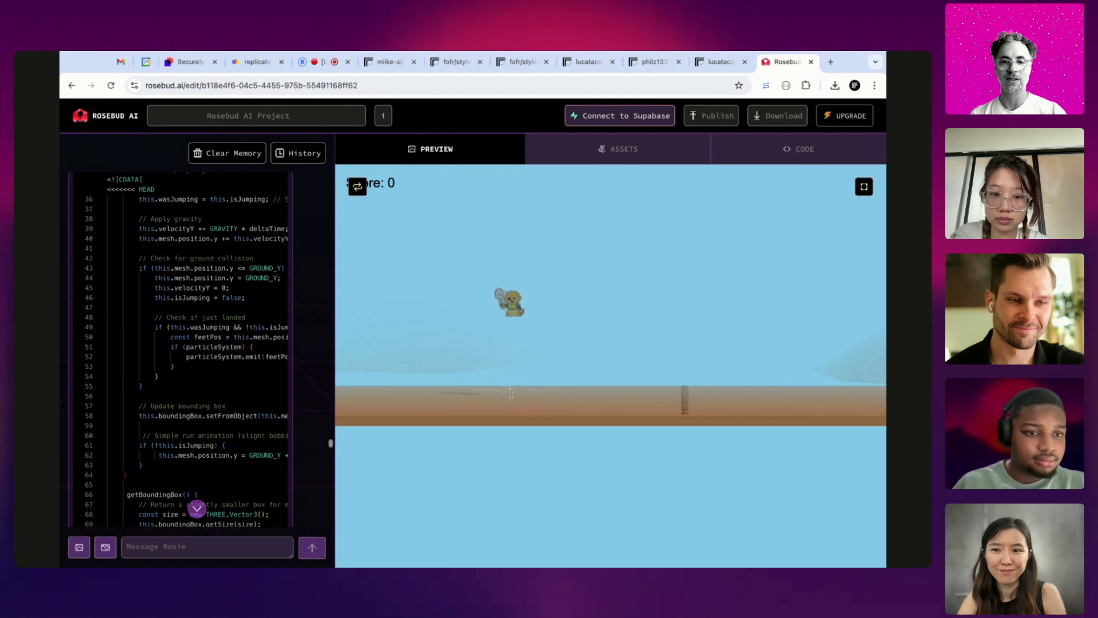
key("space")
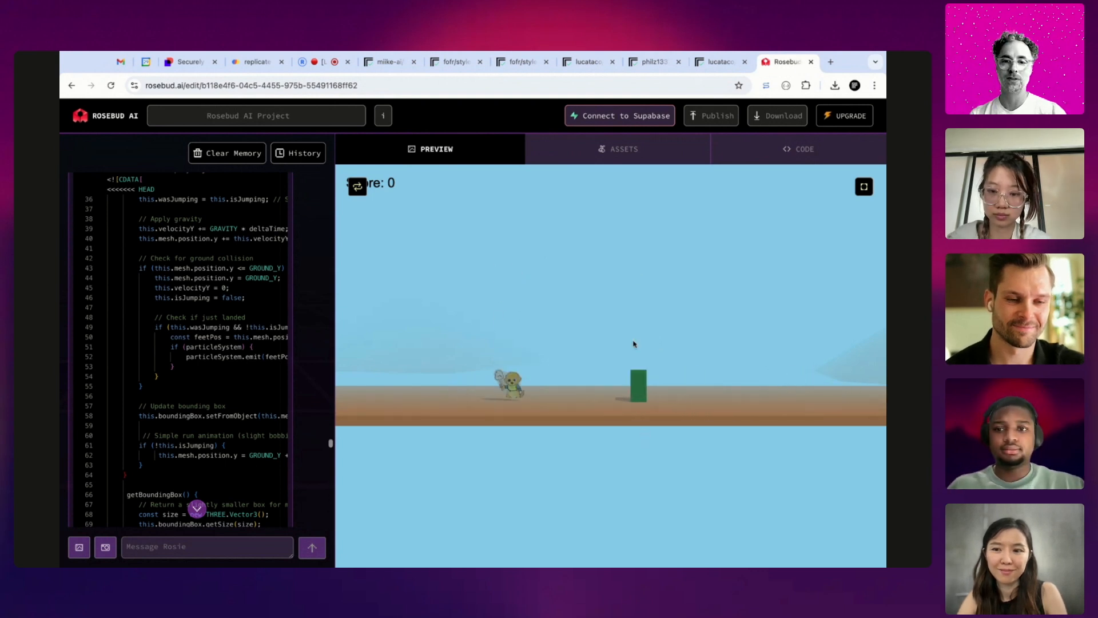
key("space")
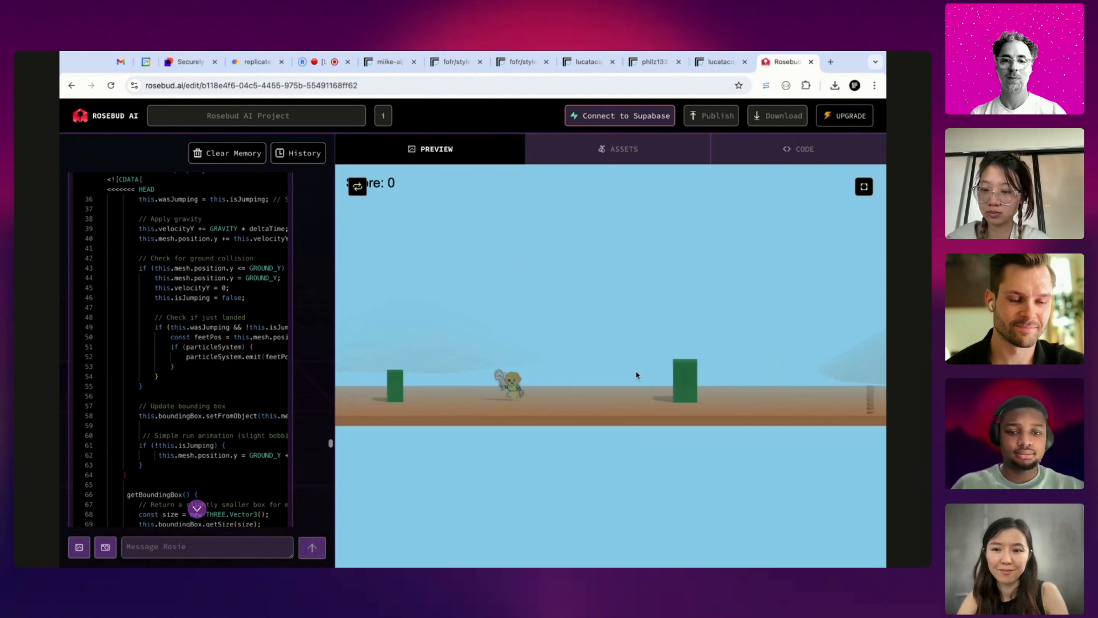
key("space")
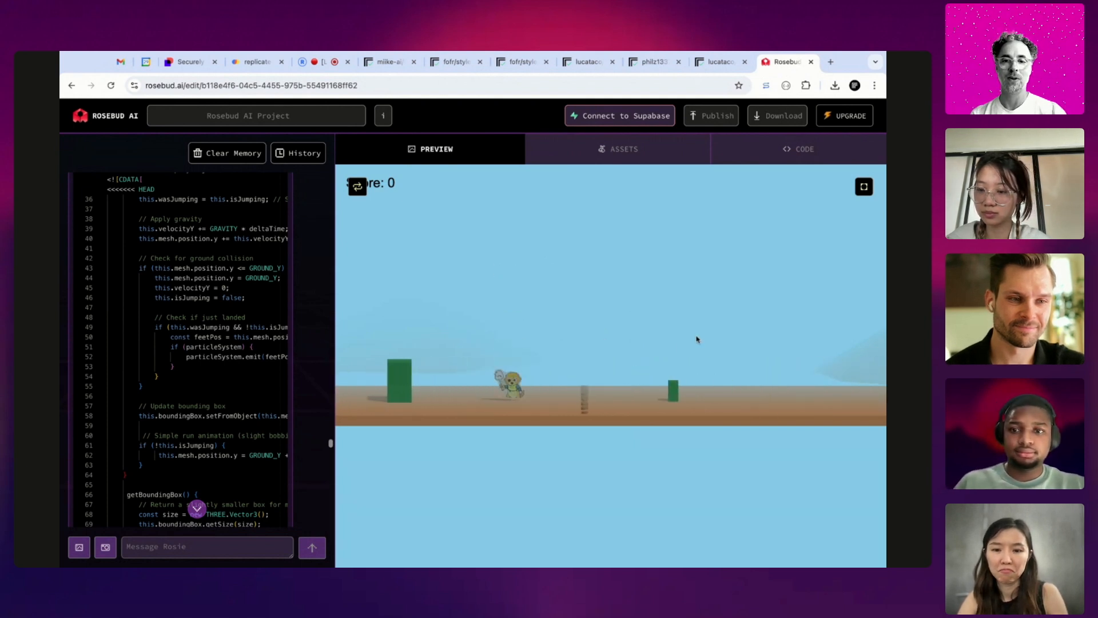
key("space")
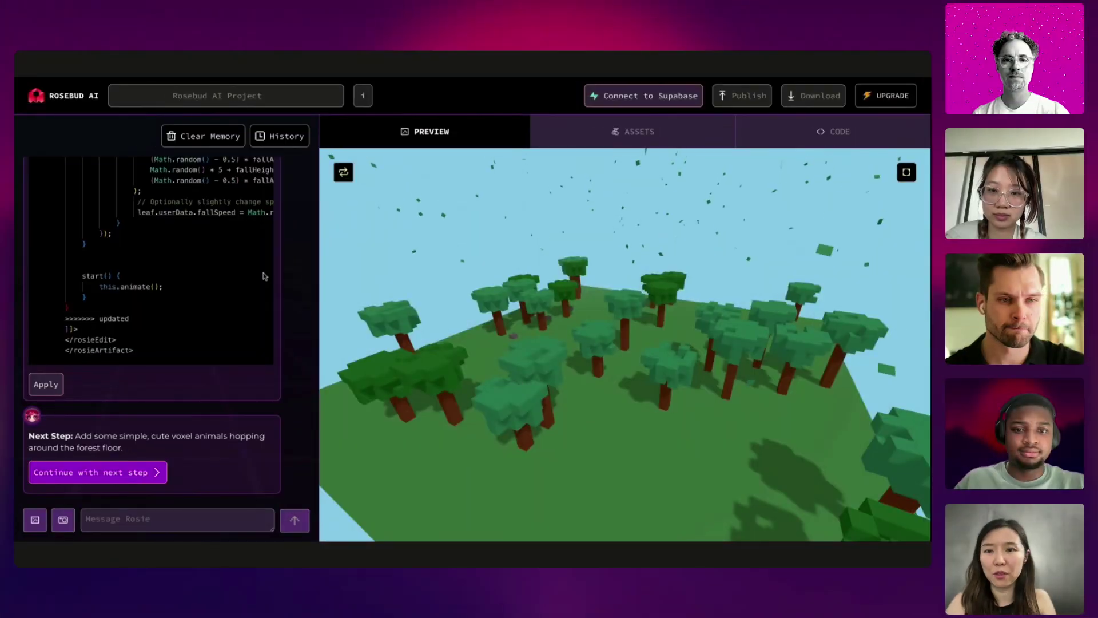
scroll(263, 275, "up", 10)
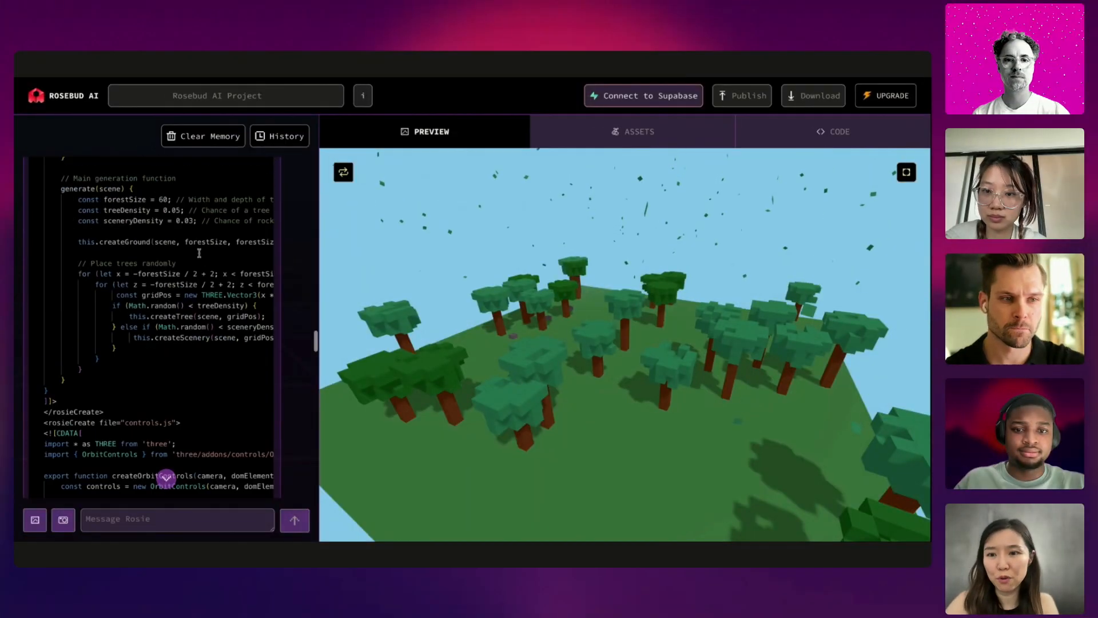
scroll(263, 275, "up", 10)
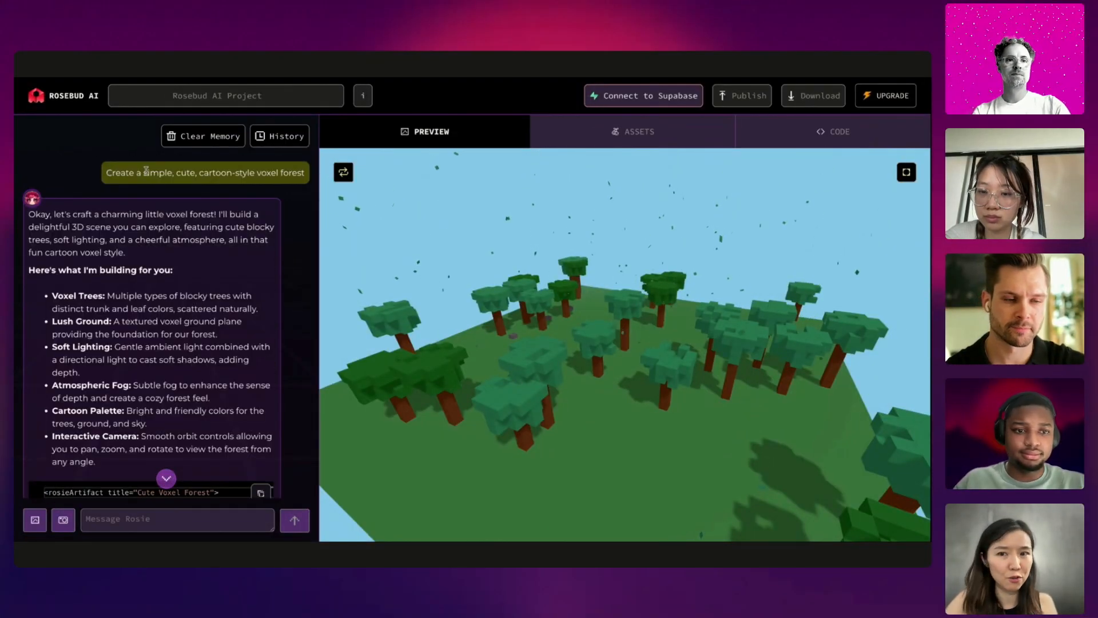
- Orbit the camera over the voxel forest, view the preview fullscreen, then exit fullscreen
mouse_move(678, 411)
left_mouse_down()
mouse_move(673, 348)
mouse_move(694, 300)
left_mouse_up()
scroll(673, 348, "up", 8)
scroll(241, 313, "down", 10)
scroll(242, 313, "down", 8)
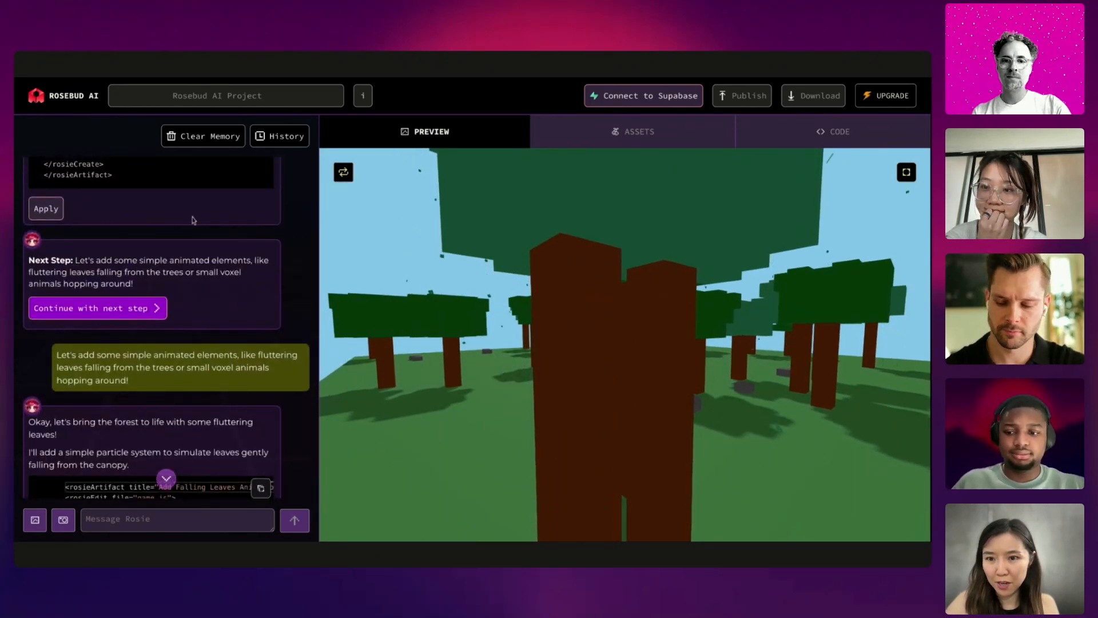
scroll(530, 371, "down", 8)
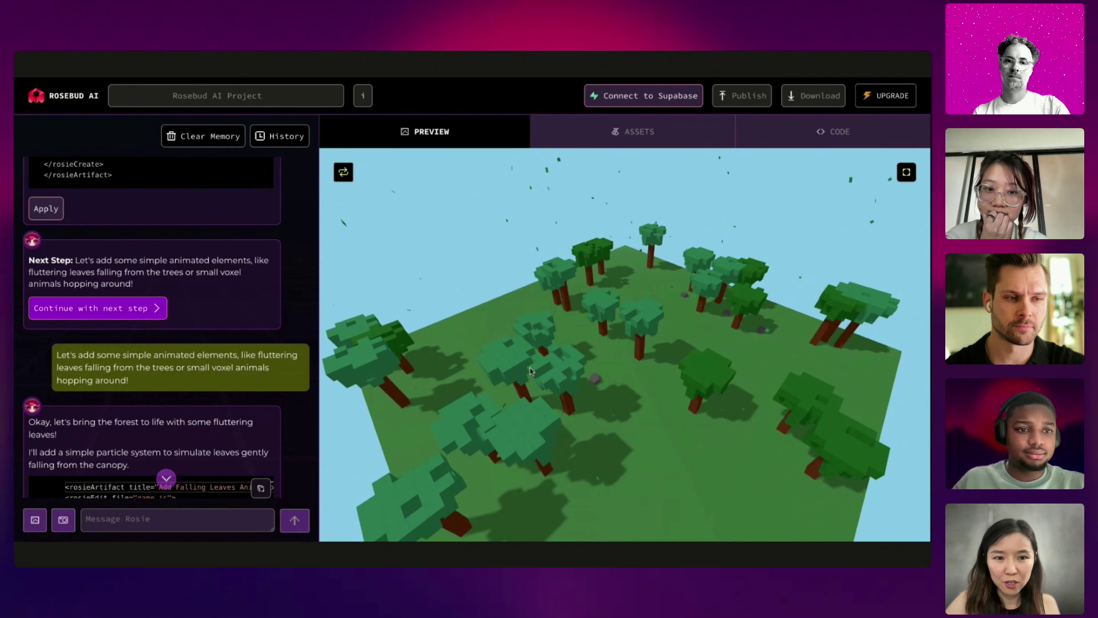
left_click_drag(531, 371, 550, 361)
left_click(906, 172)
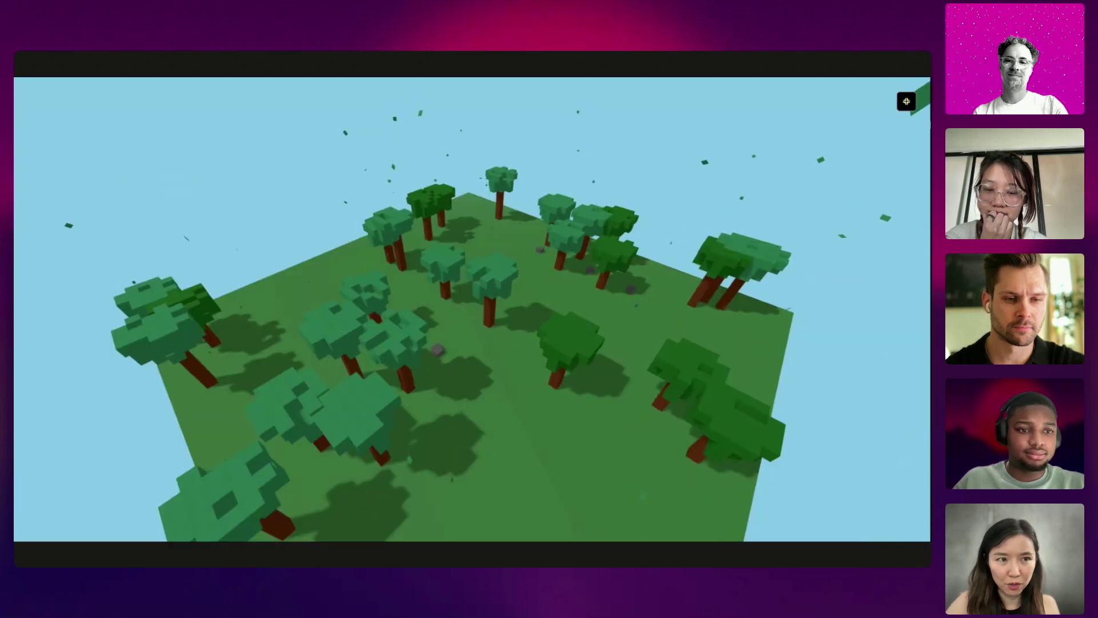
left_click(907, 102)
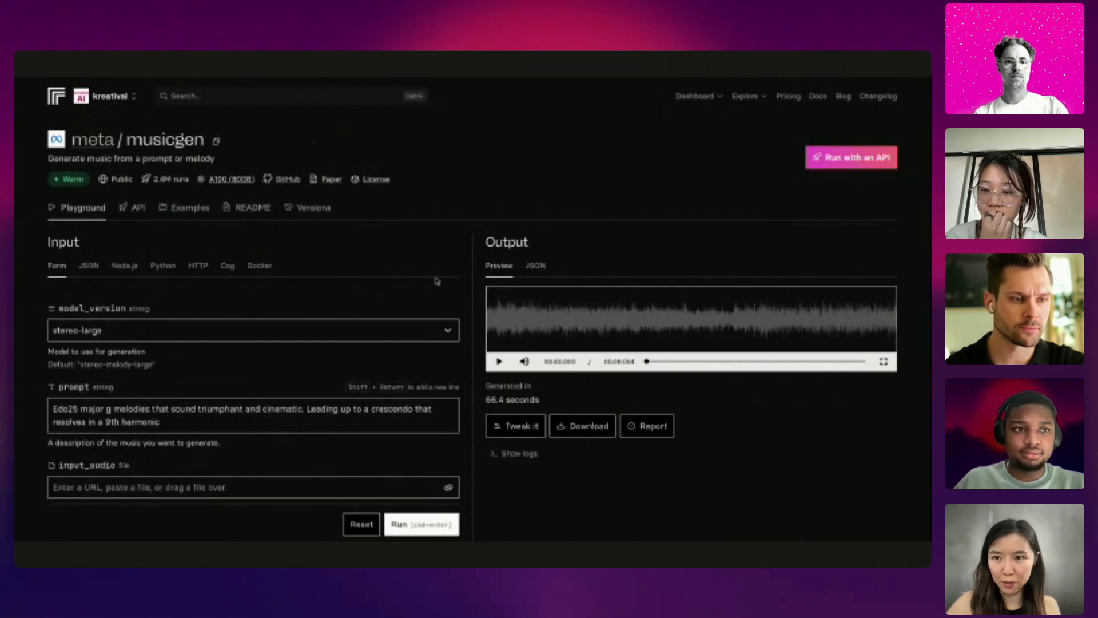
scroll(257, 344, "down", 3)
- Select the existing MusicGen description to replace it with cozy forest game retro music
left_click(196, 420)
key("ctrl+a")
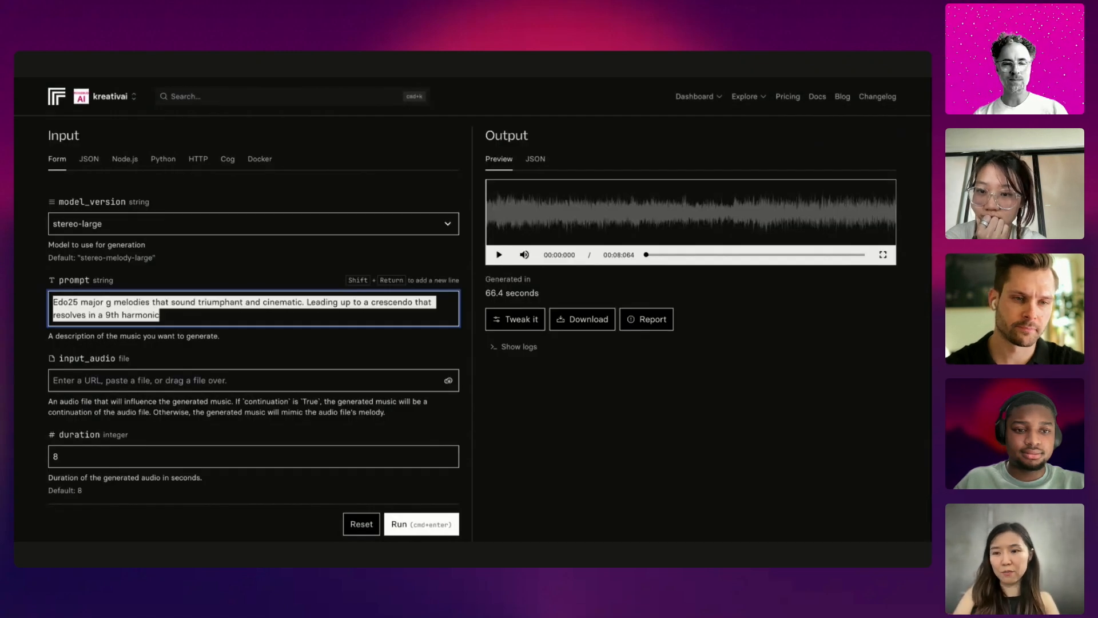
type("cute cozy vibe music fo")
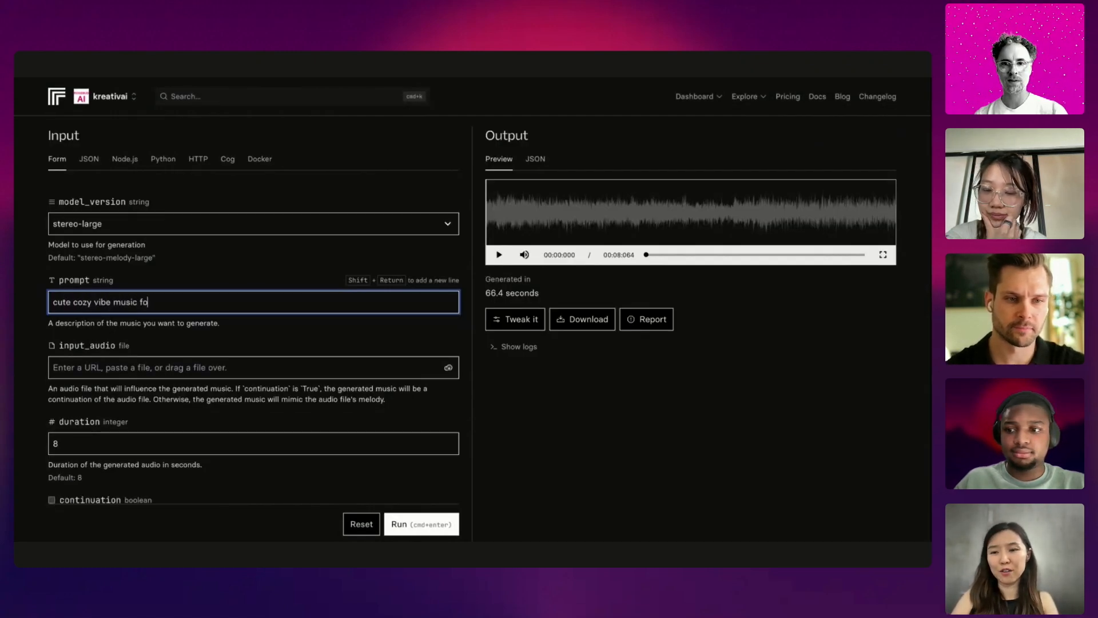
type("r a")
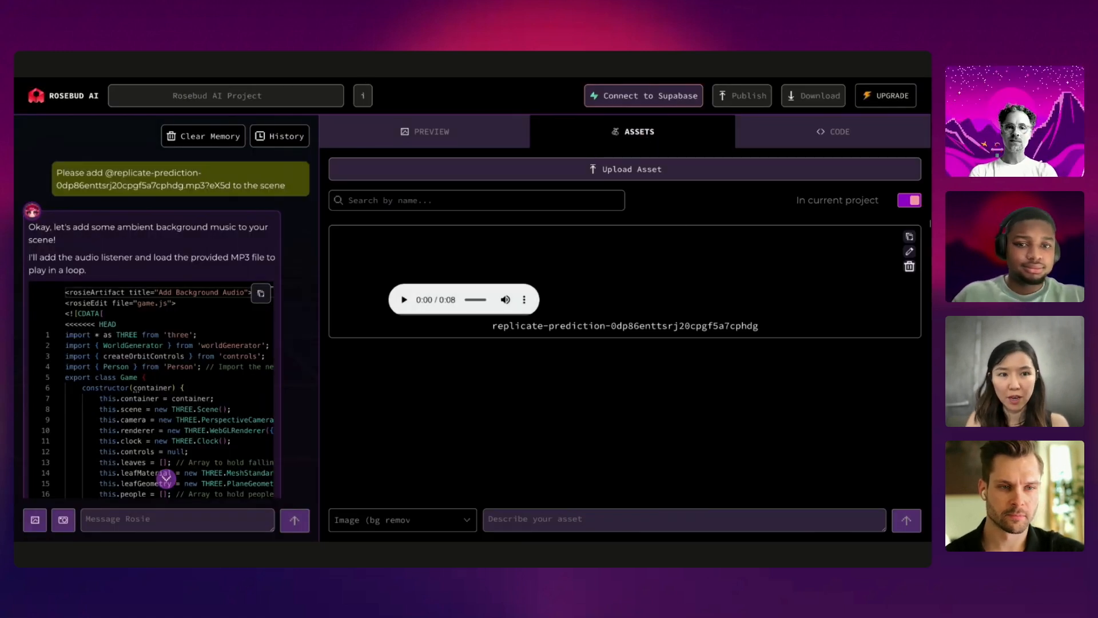
mouse_move(624, 279)
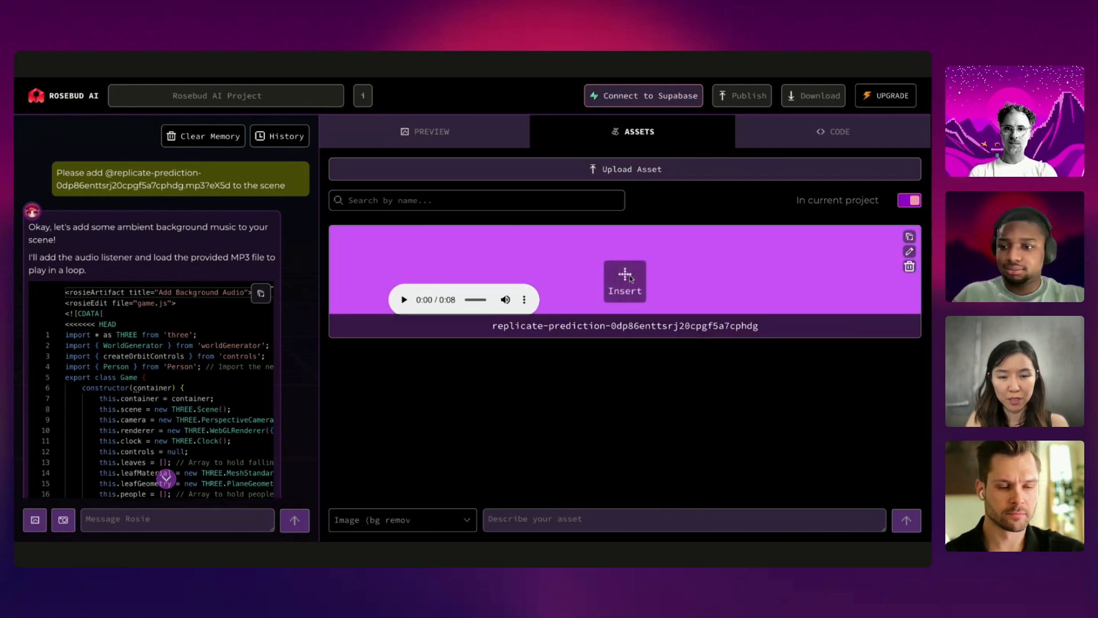
- Insert the generated MP3 into a message for Rosie and return to the running scene preview
left_click(627, 276)
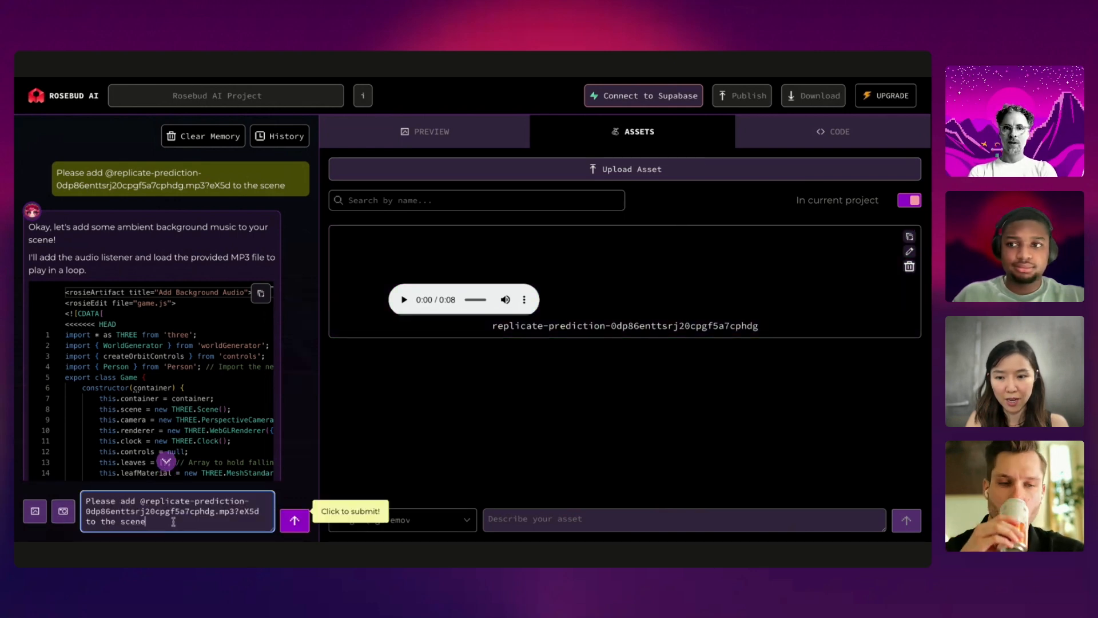
left_click(411, 131)
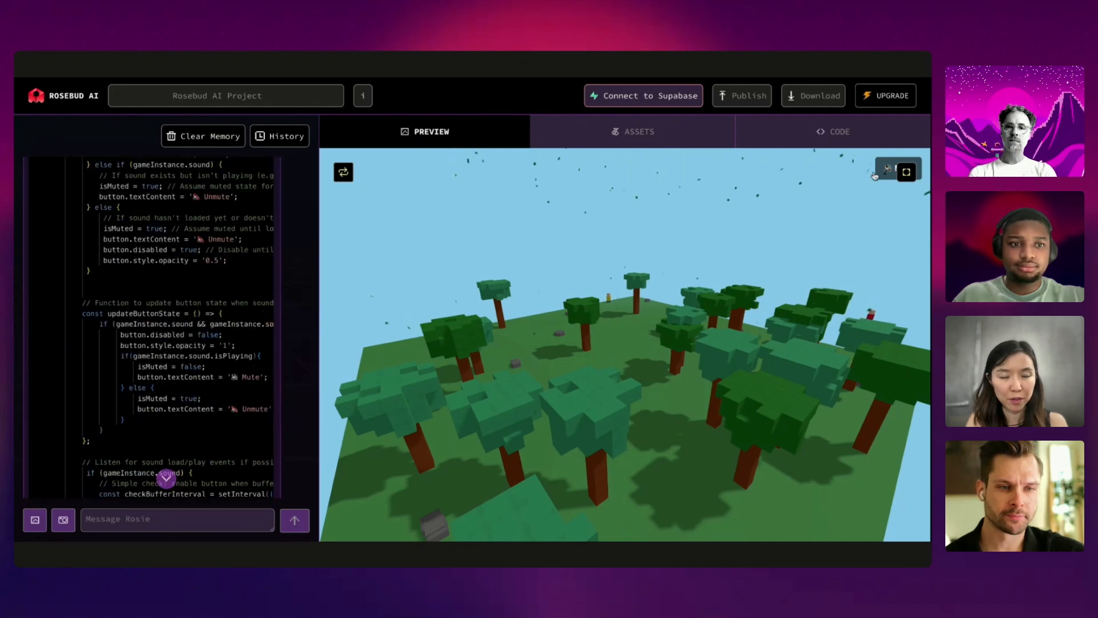
- View the updated forest scene fullscreen and orbit around it to see it from the side
left_click(907, 170)
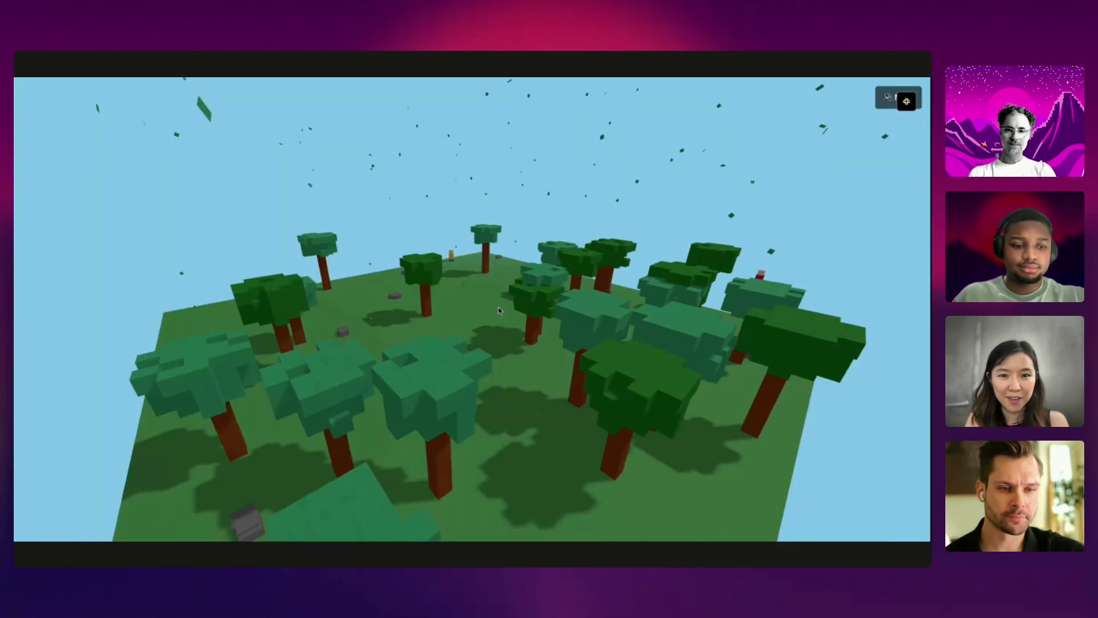
mouse_move(515, 386)
left_mouse_down()
mouse_move(436, 352)
mouse_move(449, 367)
mouse_move(421, 362)
left_mouse_up()
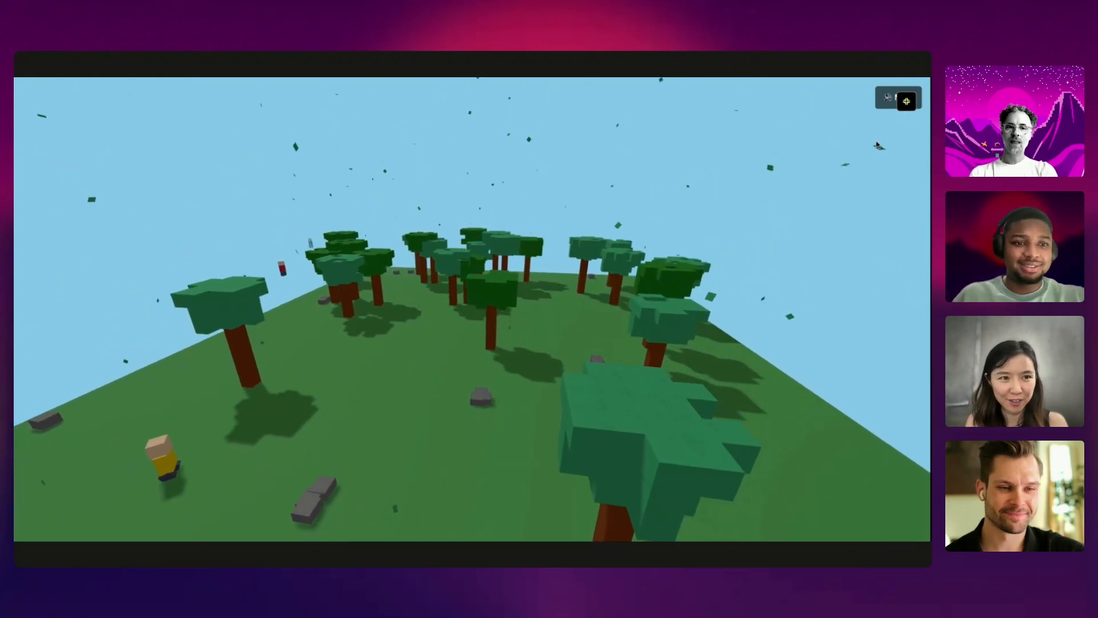
left_click_drag(481, 395, 549, 386)
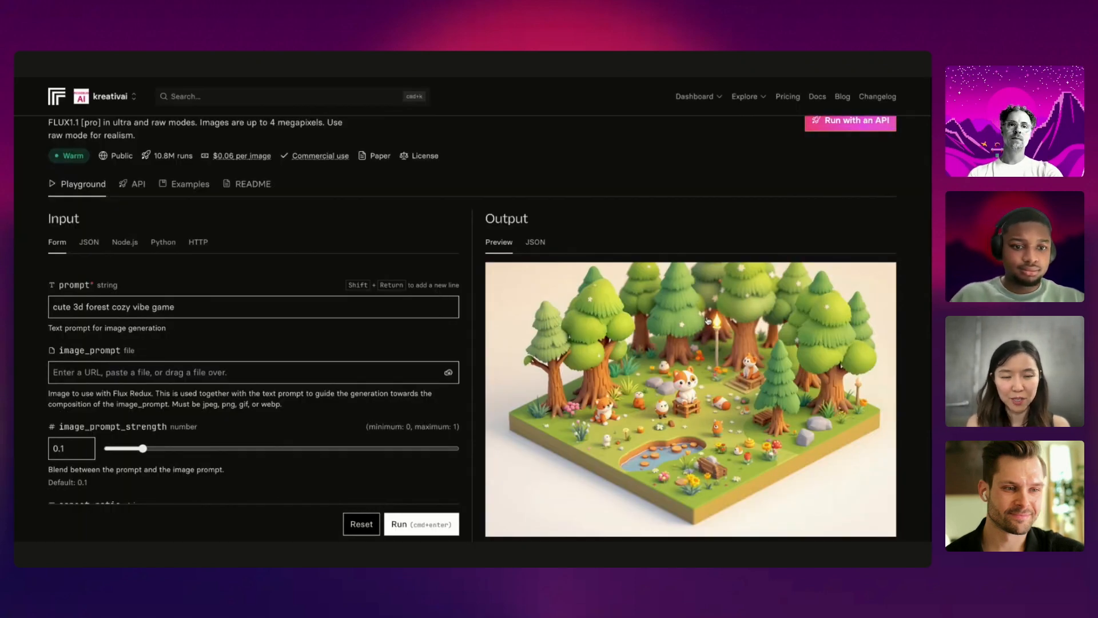
scroll(708, 321, "down", 3)
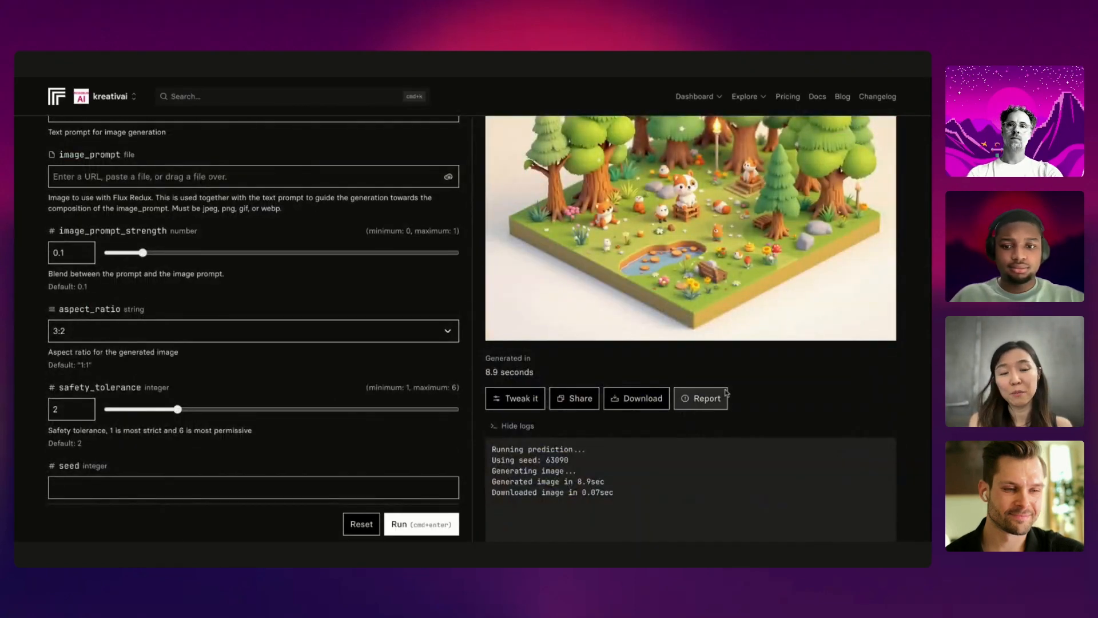
scroll(725, 393, "up", 1)
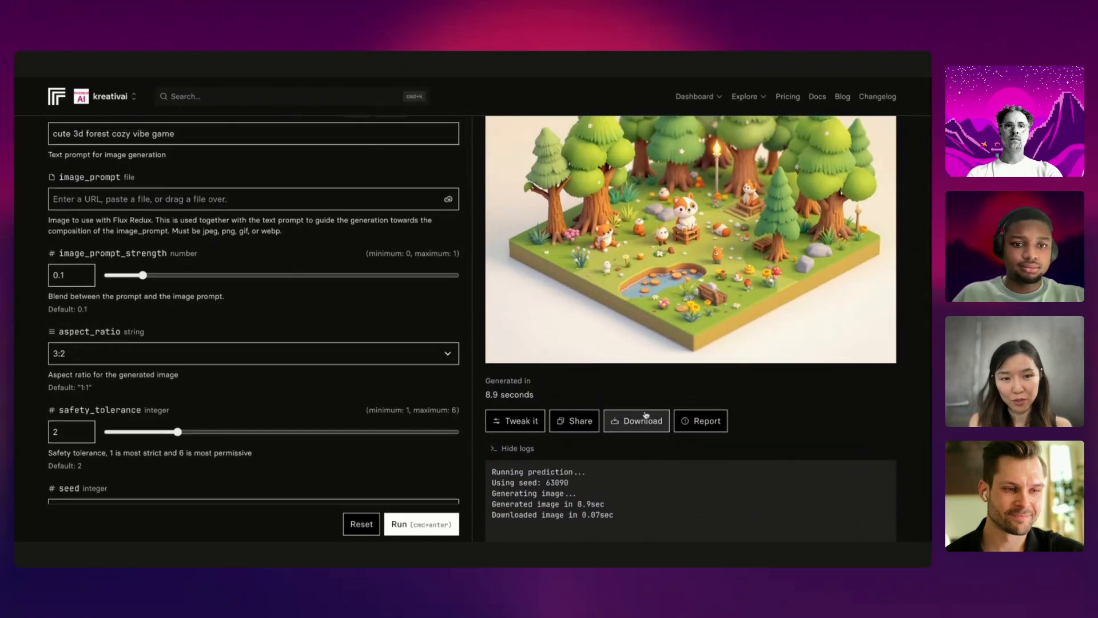
scroll(647, 414, "up", 3)
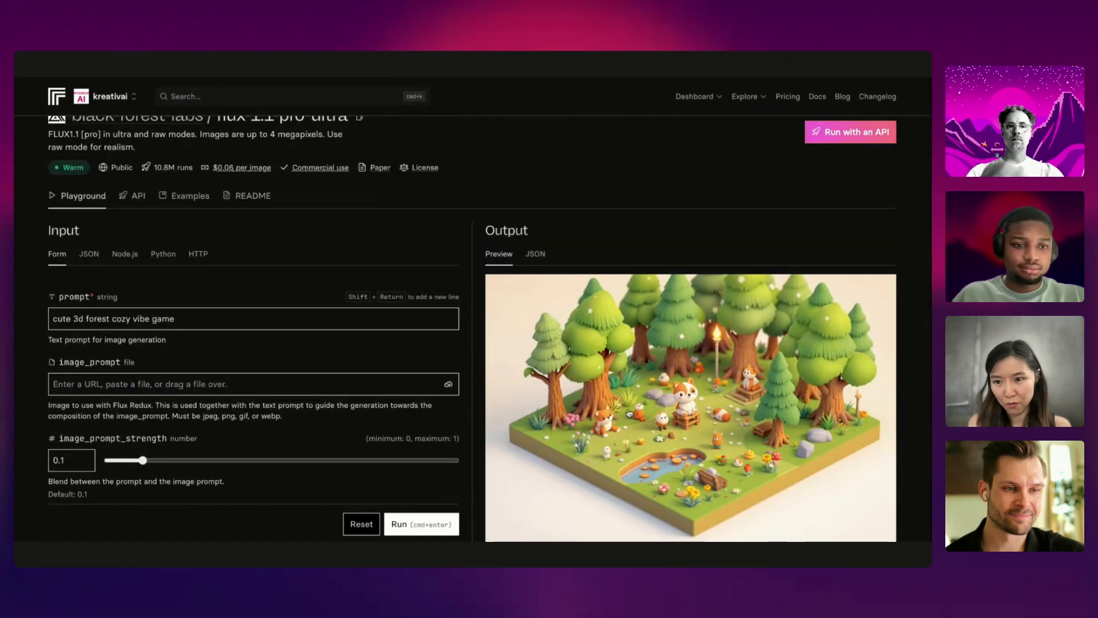
scroll(645, 369, "down", 3)
scroll(647, 369, "down", 2)
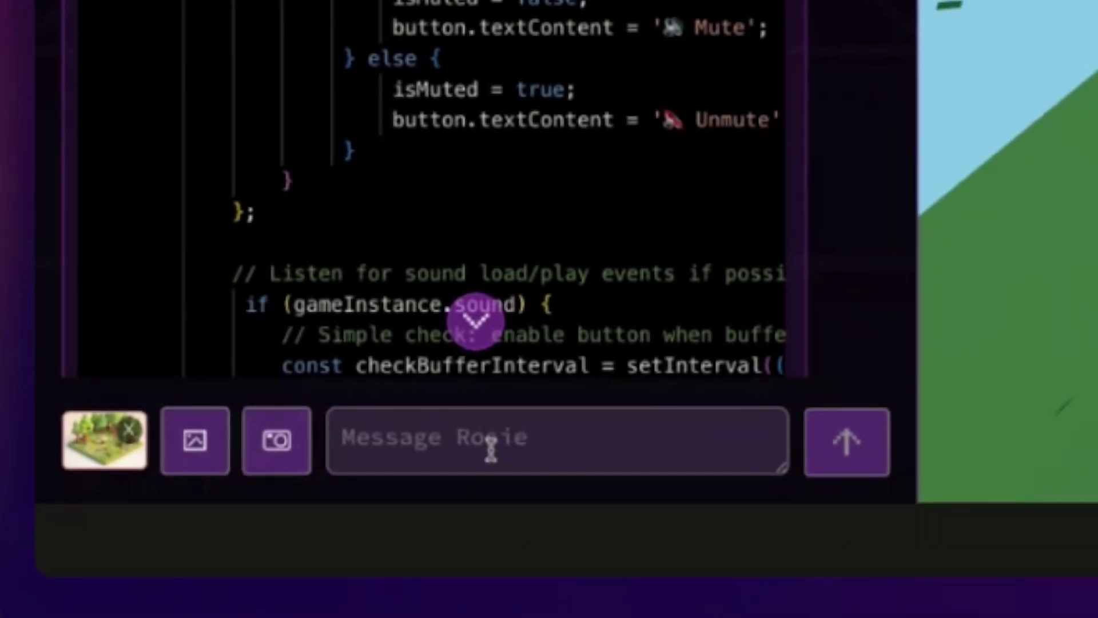
- Send Rosie a request to restyle the game like the reference image and check the reloaded forest
left_click(492, 446)
type("make")
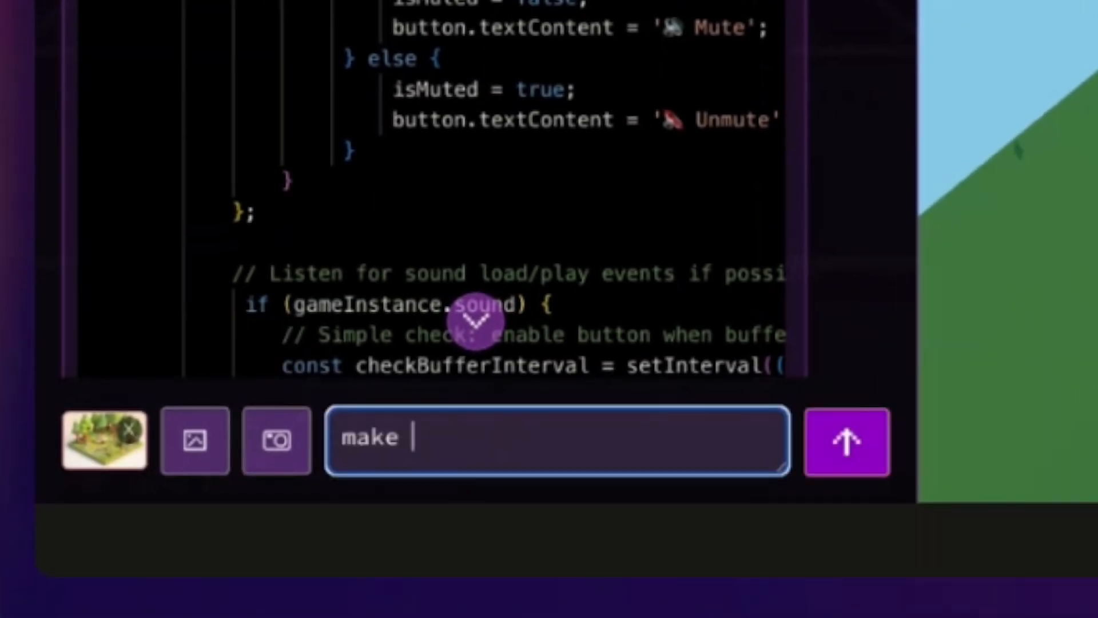
key("BackSpace")
key("BackSpace")
key("BackSpace")
type("style my game like this imag")
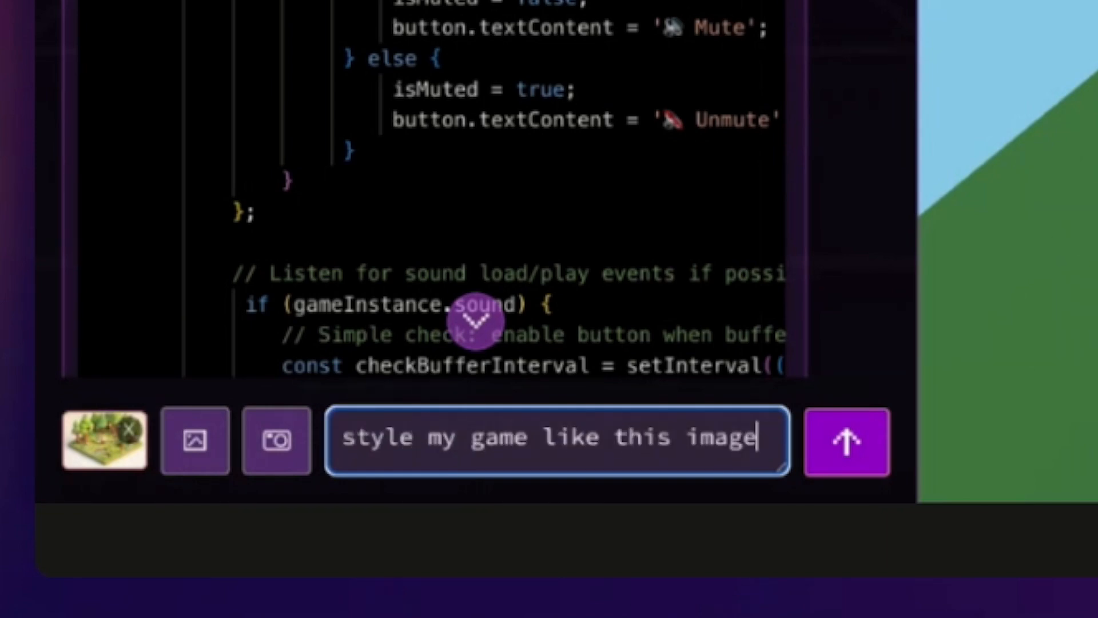
key("Return")
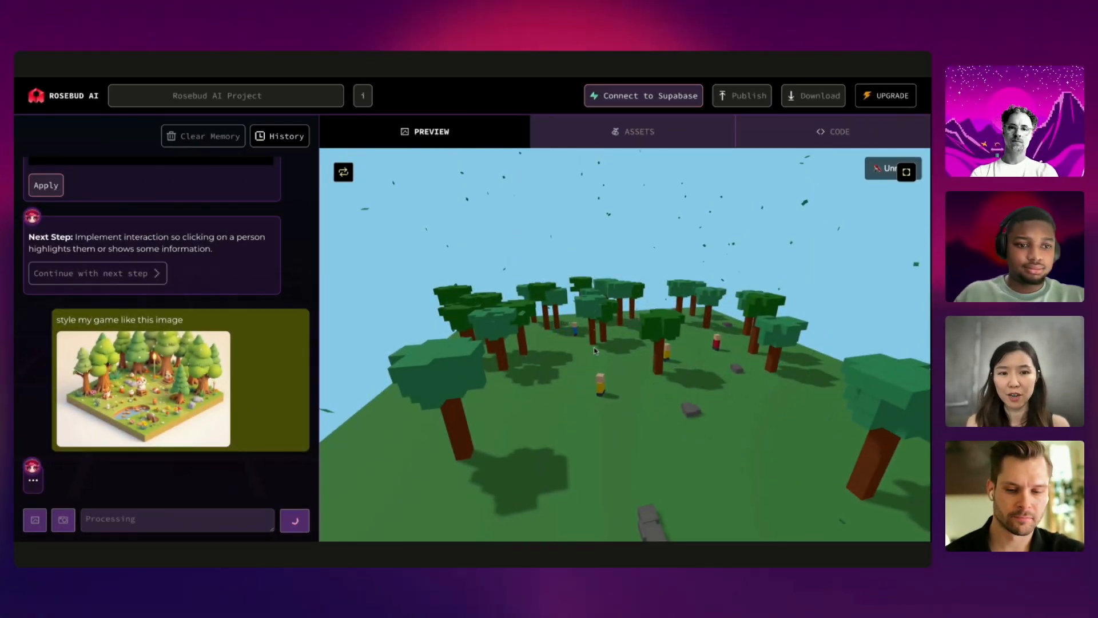
left_click_drag(595, 350, 729, 386)
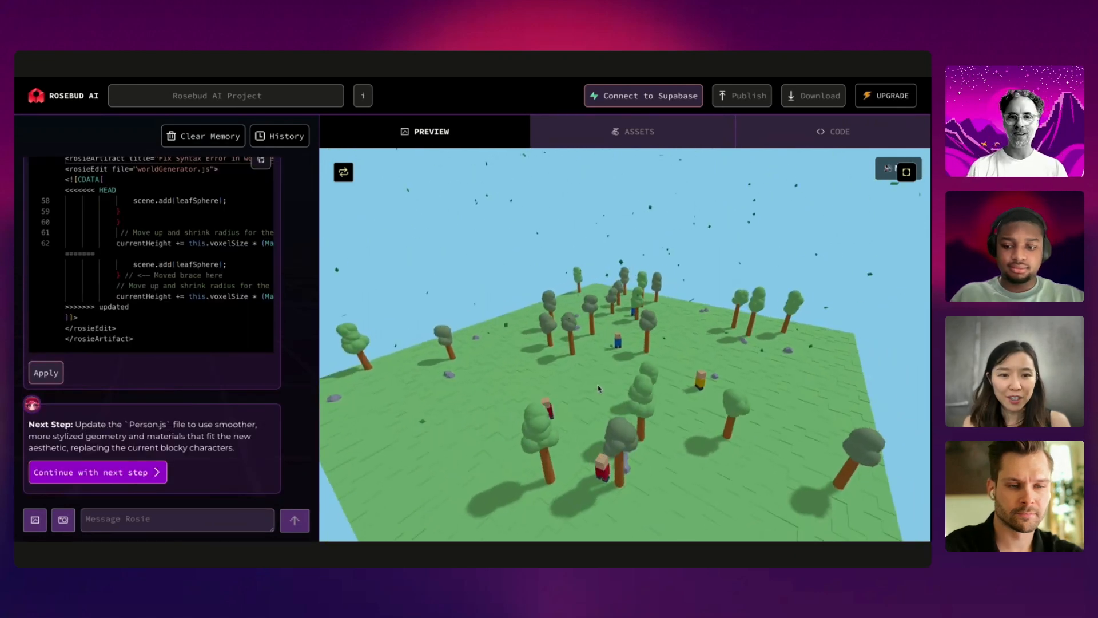
scroll(270, 330, "up", 3)
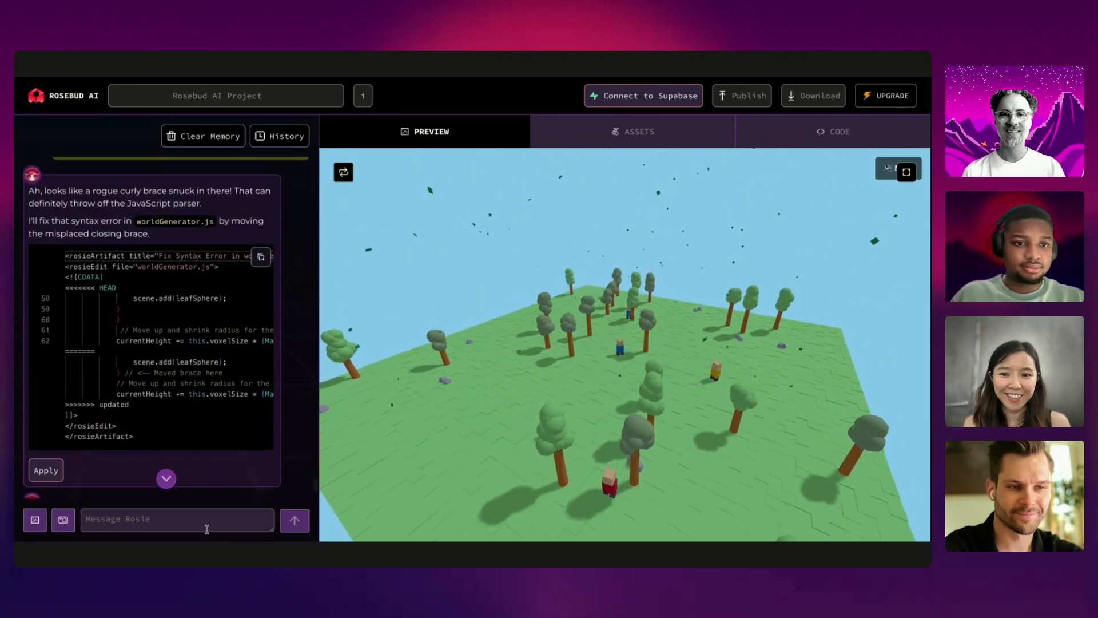
- Ask Rosie to 'make the trees bigger like in the reference image' with a canvas screenshot attached
left_click(201, 520)
key("ctrl+v")
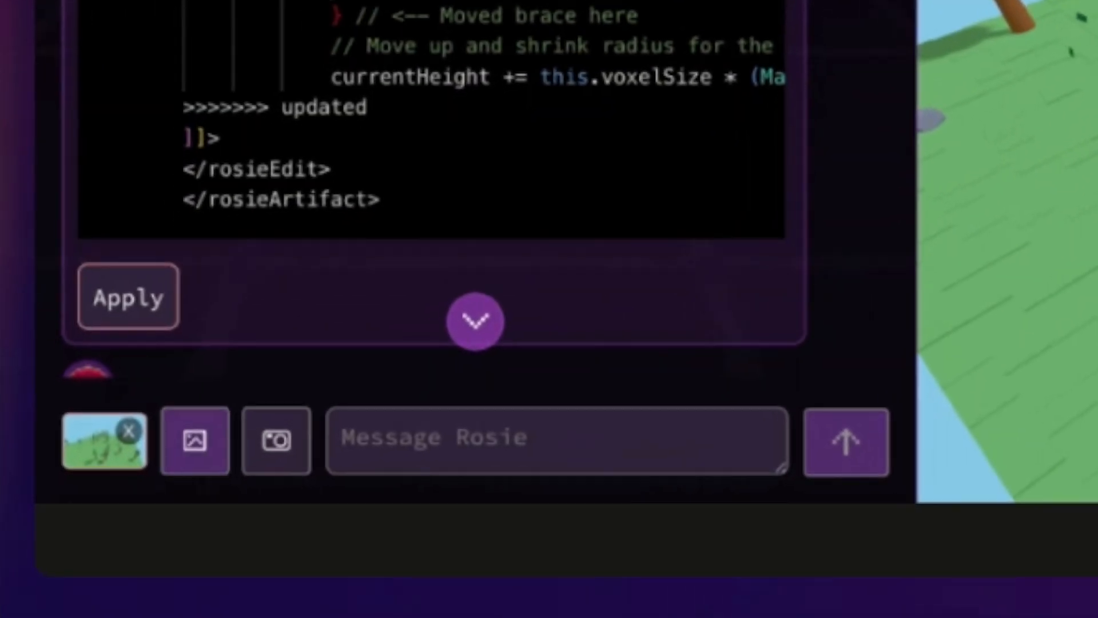
left_click(594, 436)
type("make")
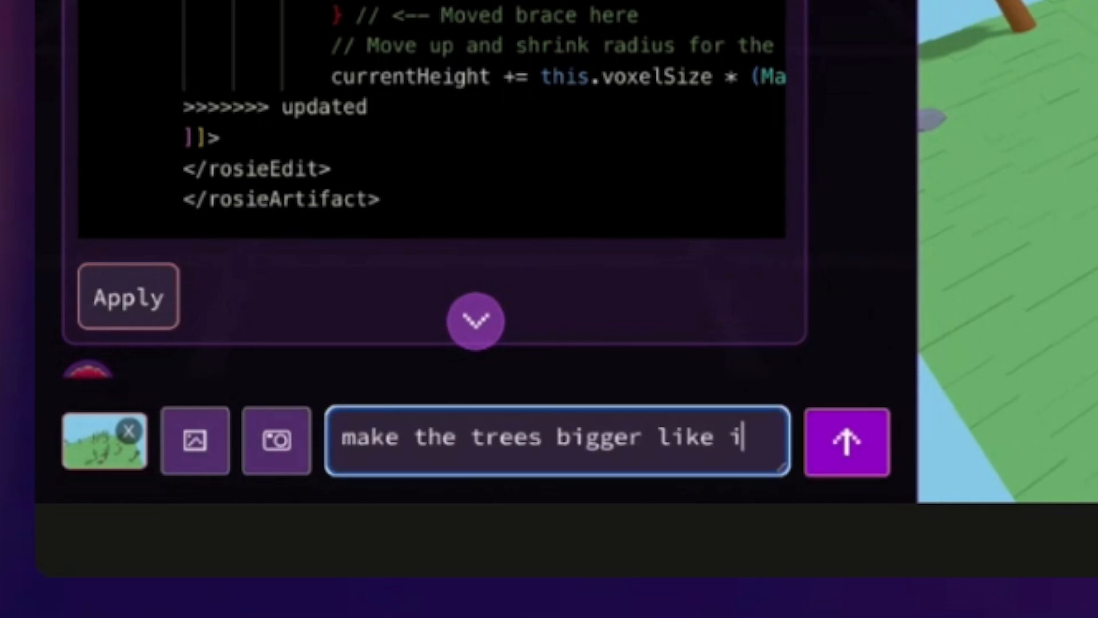
type(" the reference image")
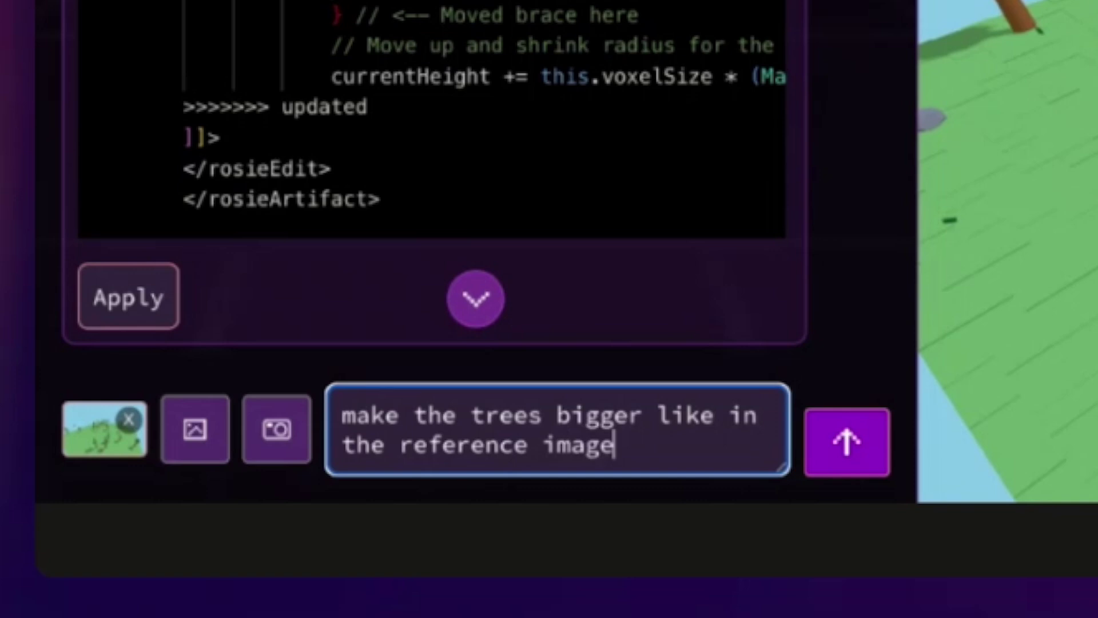
key("Return")
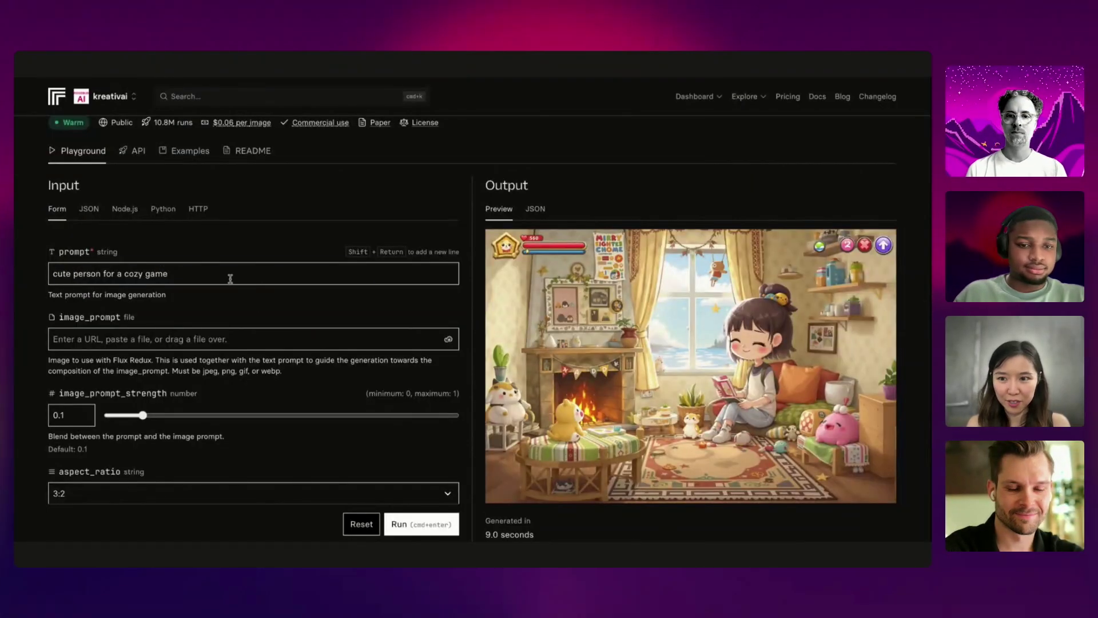
left_click(229, 276)
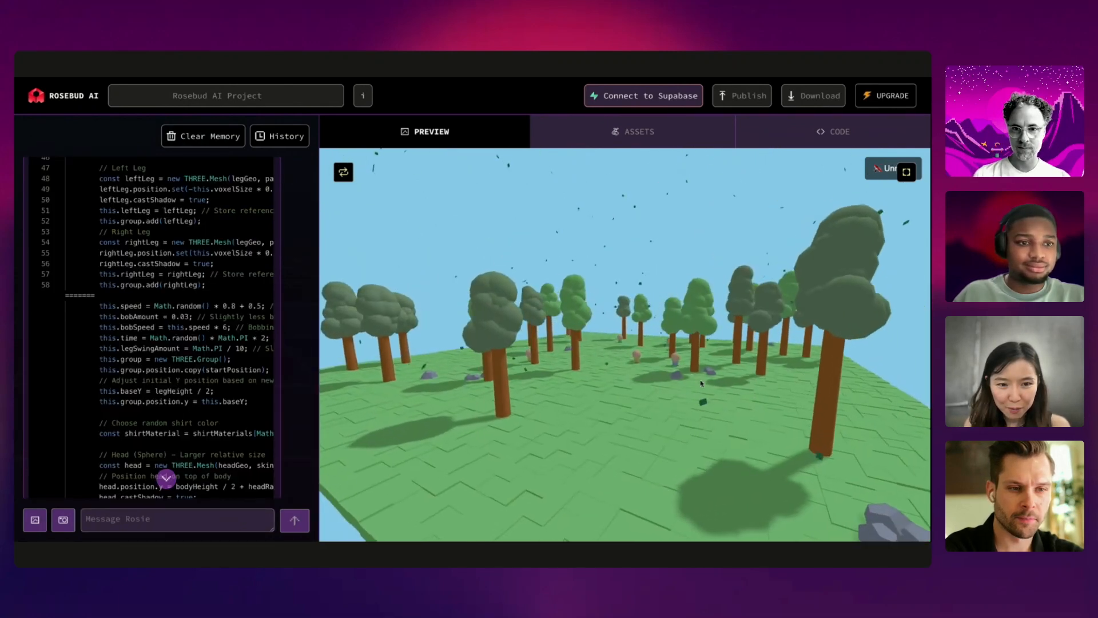
- Send 'people still look pretty simple' and orbit the forest to inspect the result
left_click(128, 518)
type("people still look pretty si")
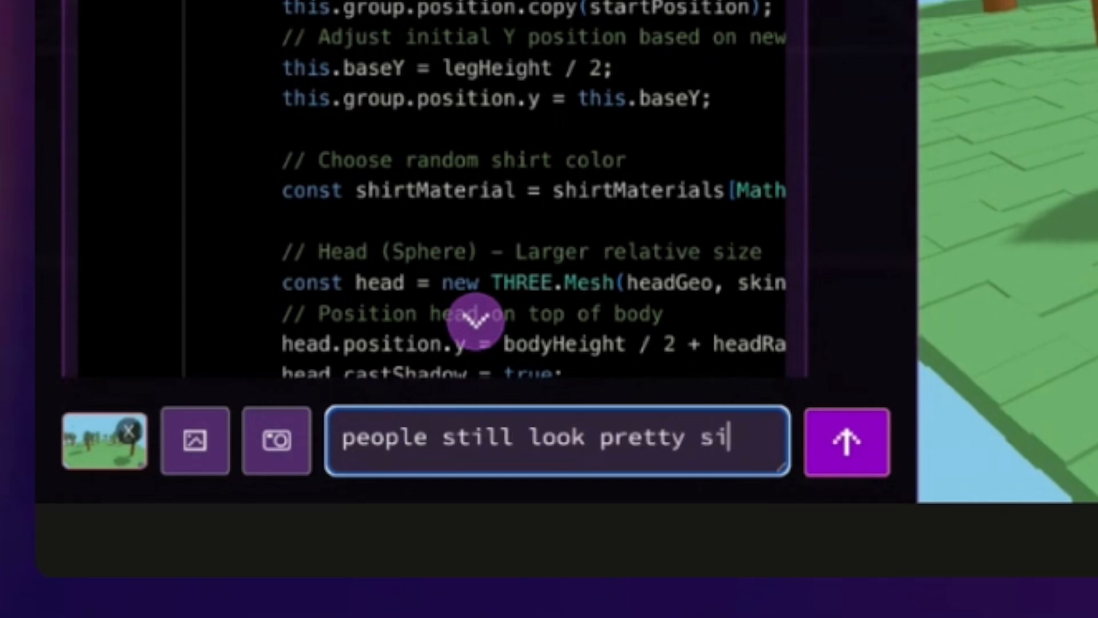
type("ple")
key("Return")
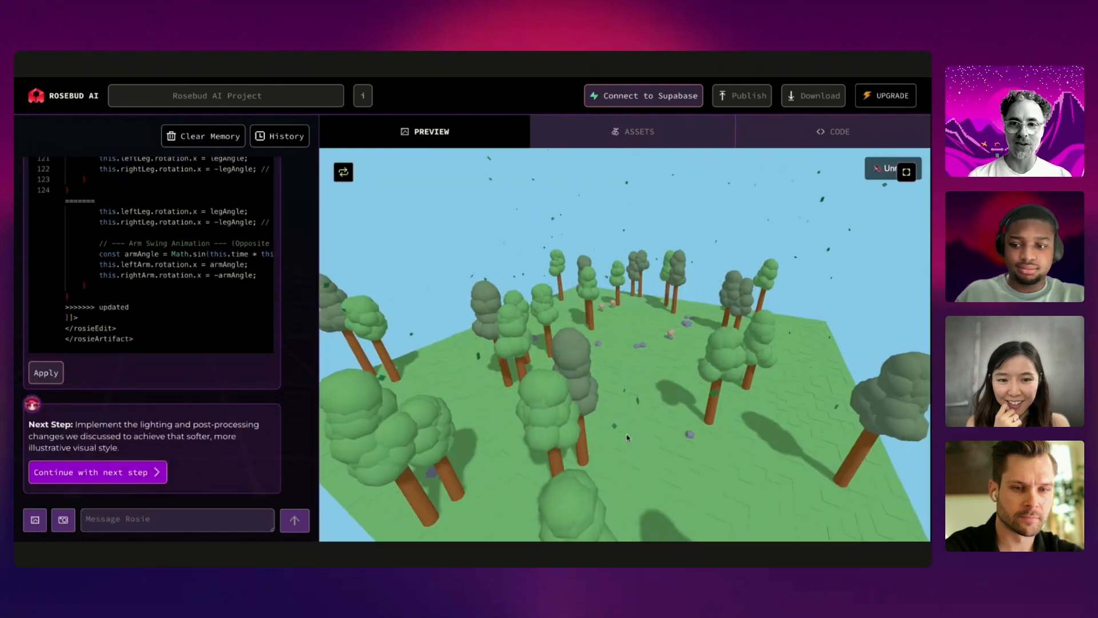
left_click_drag(633, 441, 515, 386)
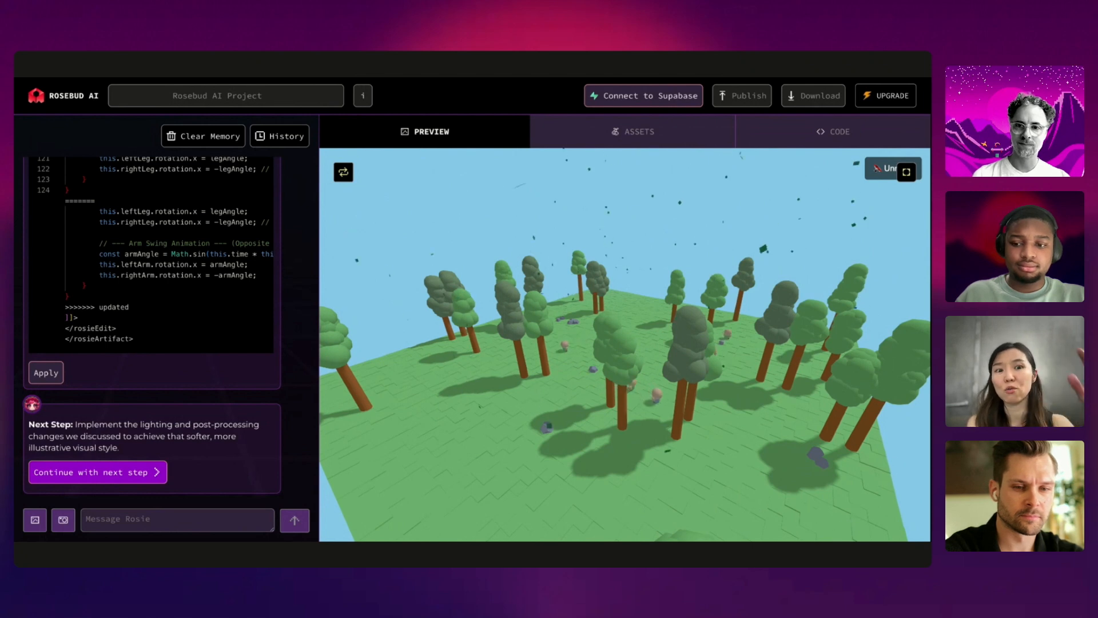
left_click_drag(648, 435, 601, 361)
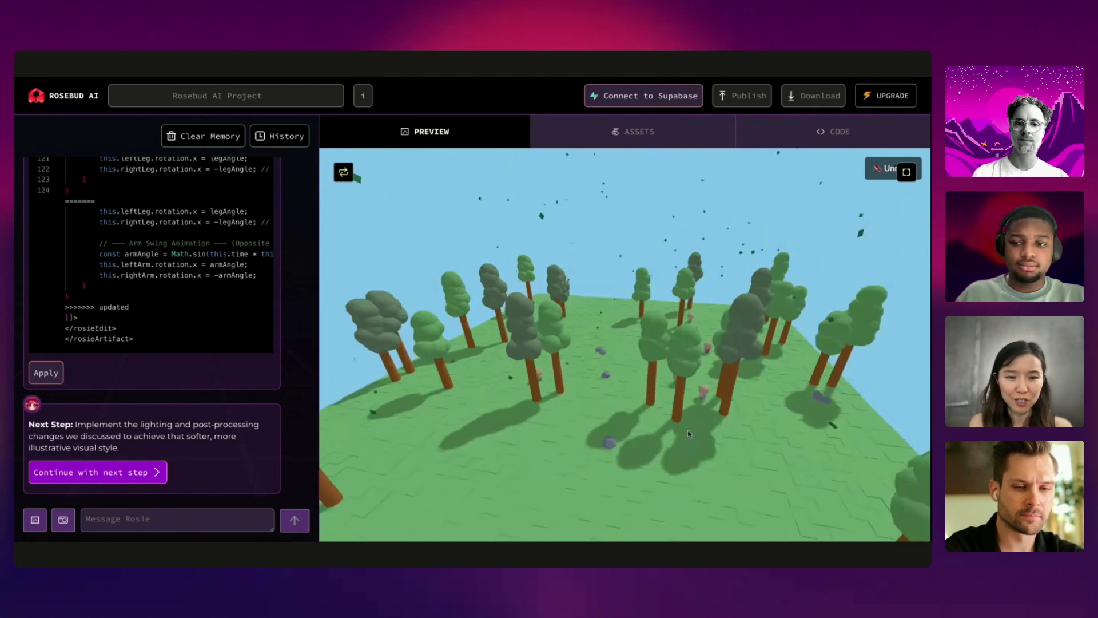
- Accept the suggested softer lighting and post-processing step, then capture a canvas screenshot of it
left_click(97, 472)
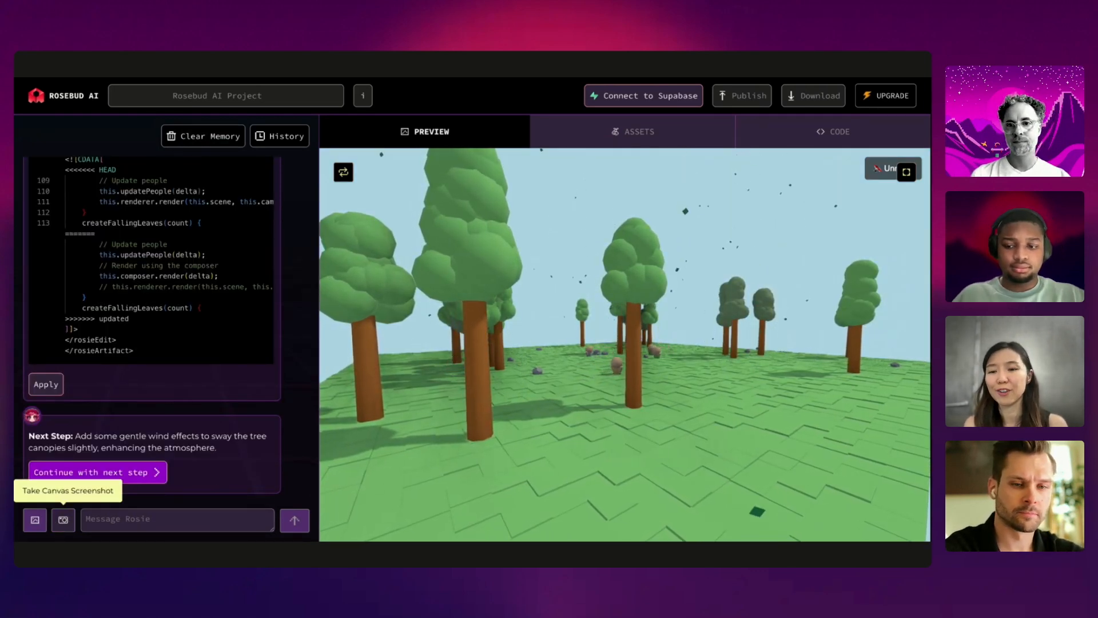
left_click(63, 518)
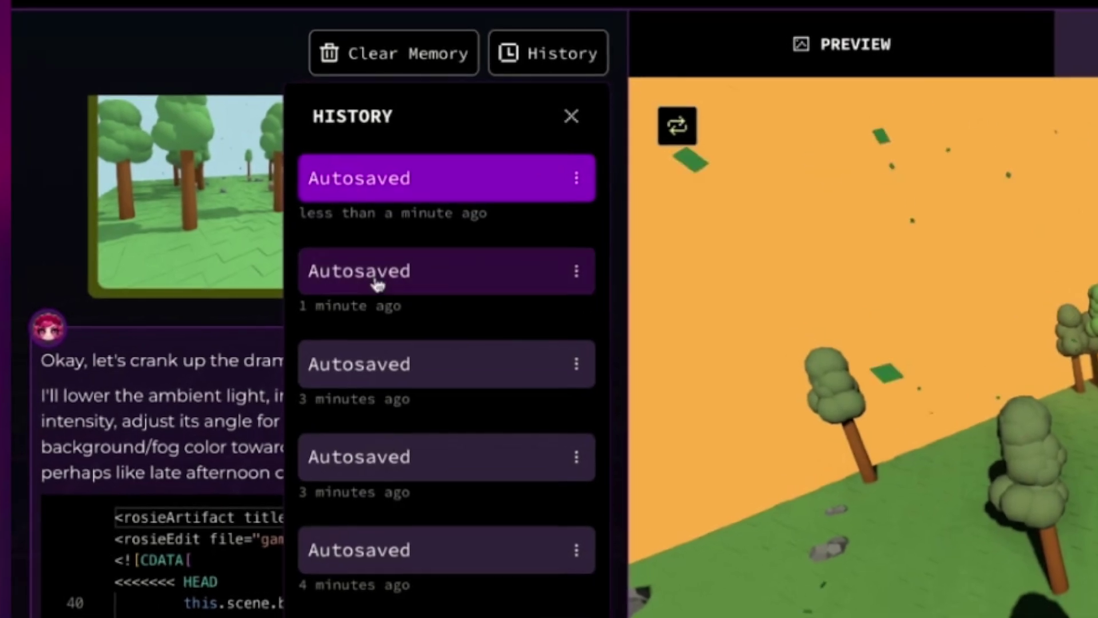
- Restore the forest from the autosave made a minute earlier in History
left_click(378, 277)
type("can you make the people look more int")
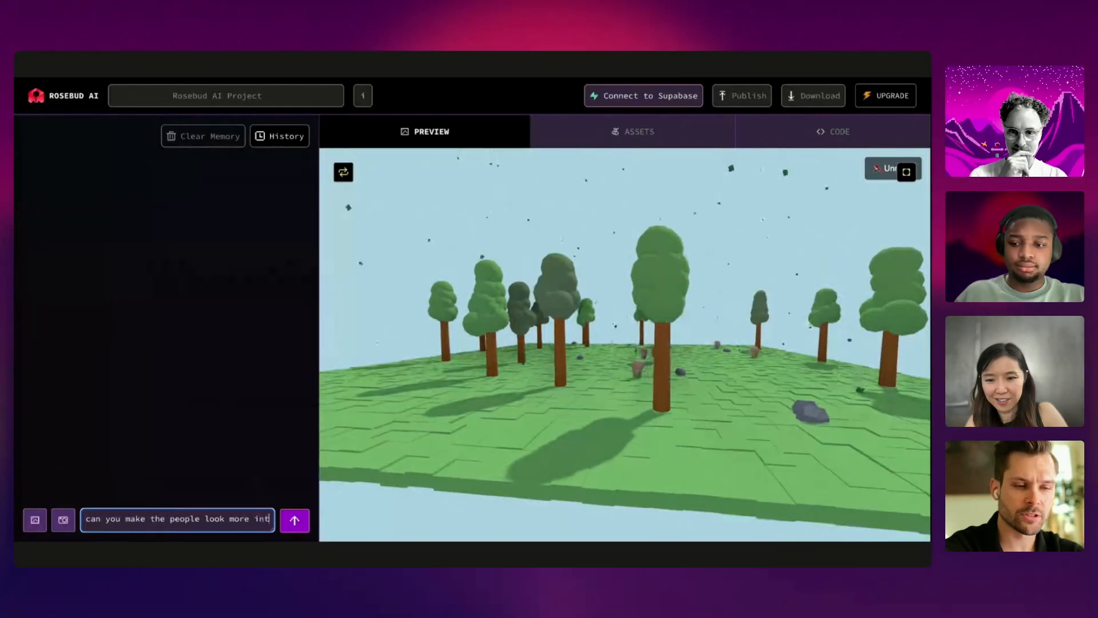
type("resting")
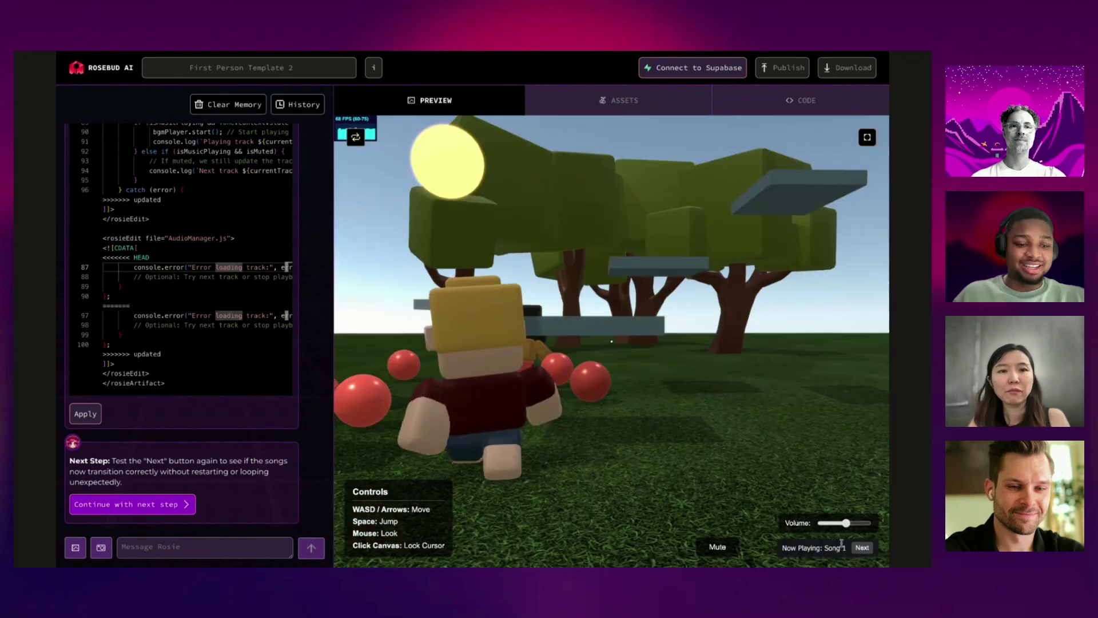
- Walk the first-person character with W and D, glance at the Assets list, and return to the game
key("w")
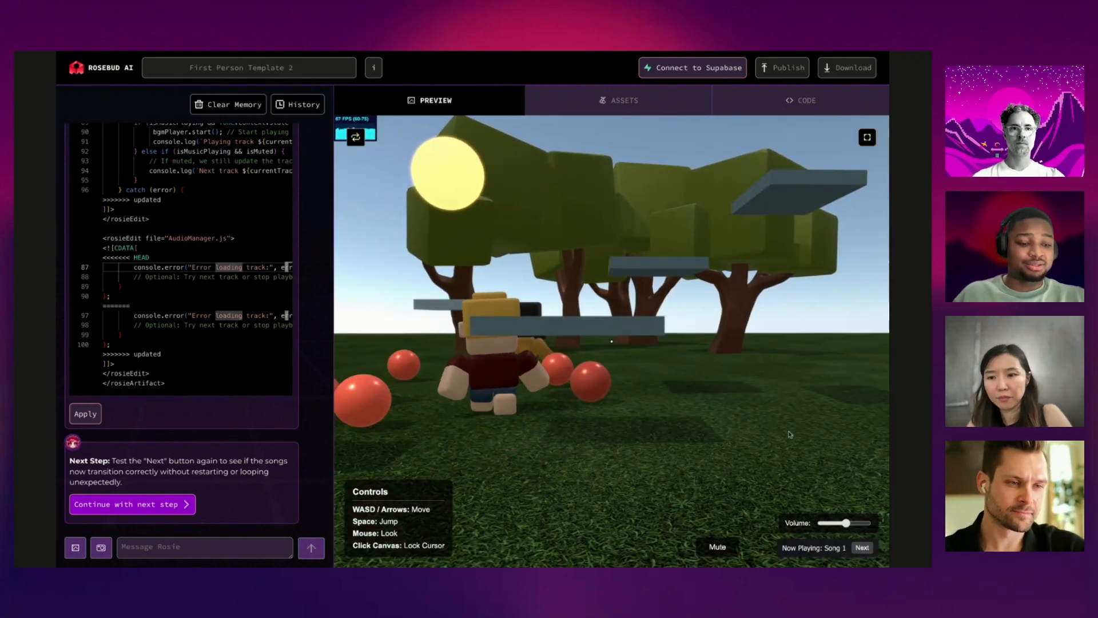
key("d")
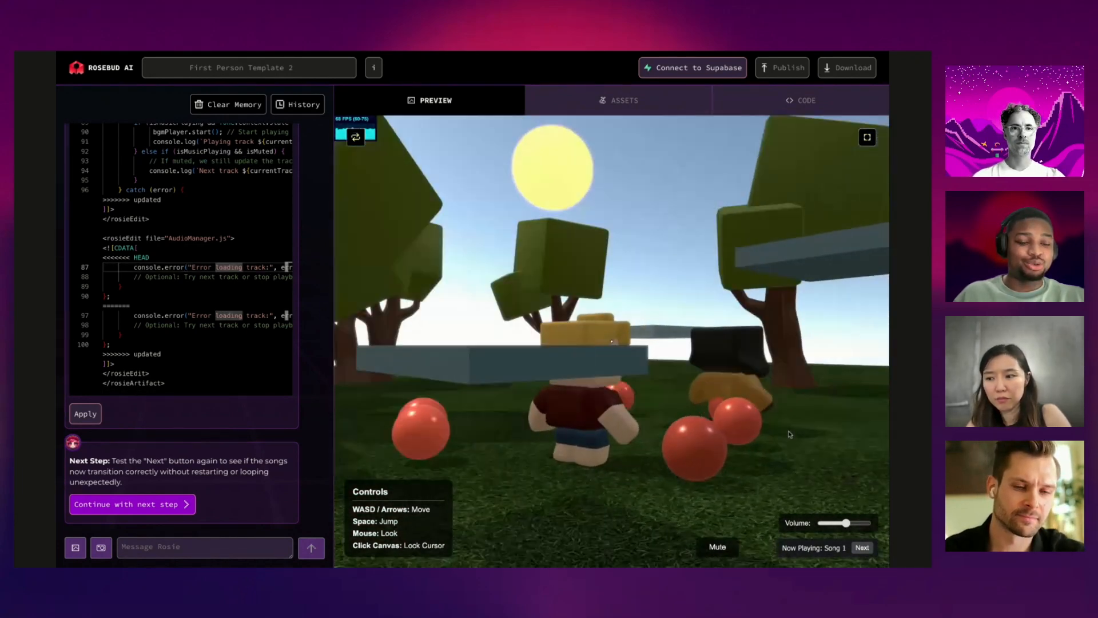
left_click(623, 99)
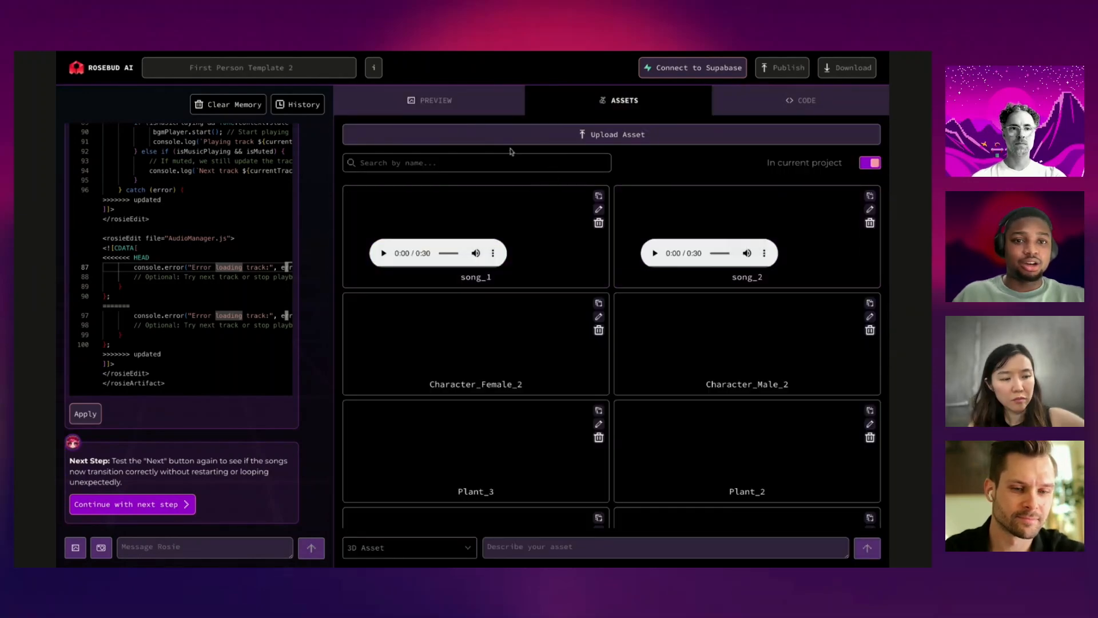
left_click(470, 103)
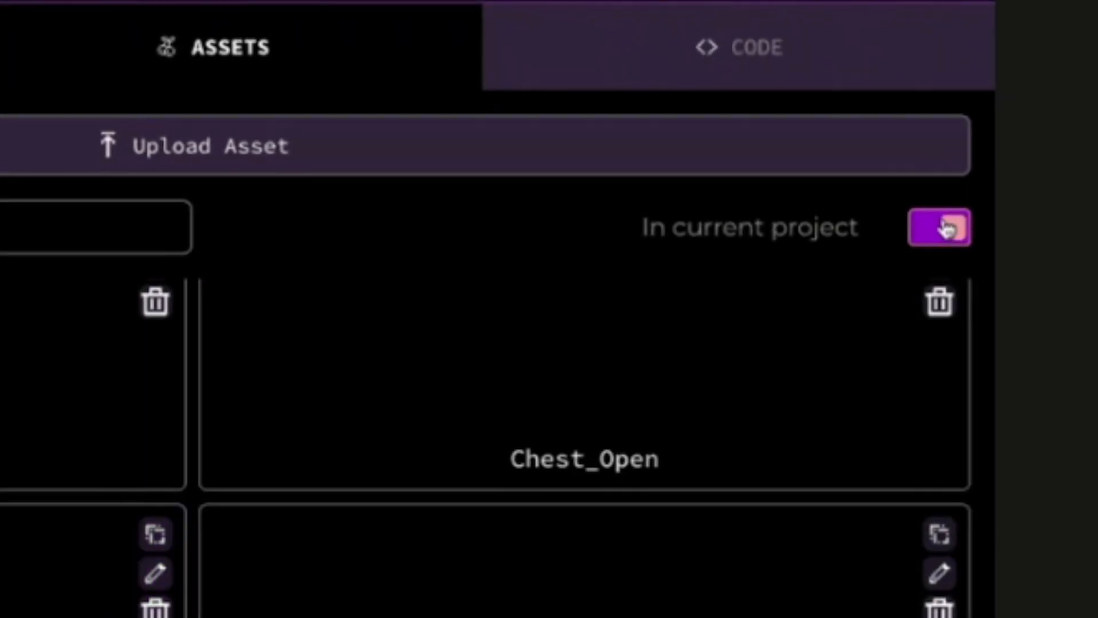
- Toggle the asset list's 'In current project' filter off and back on
left_click(941, 228)
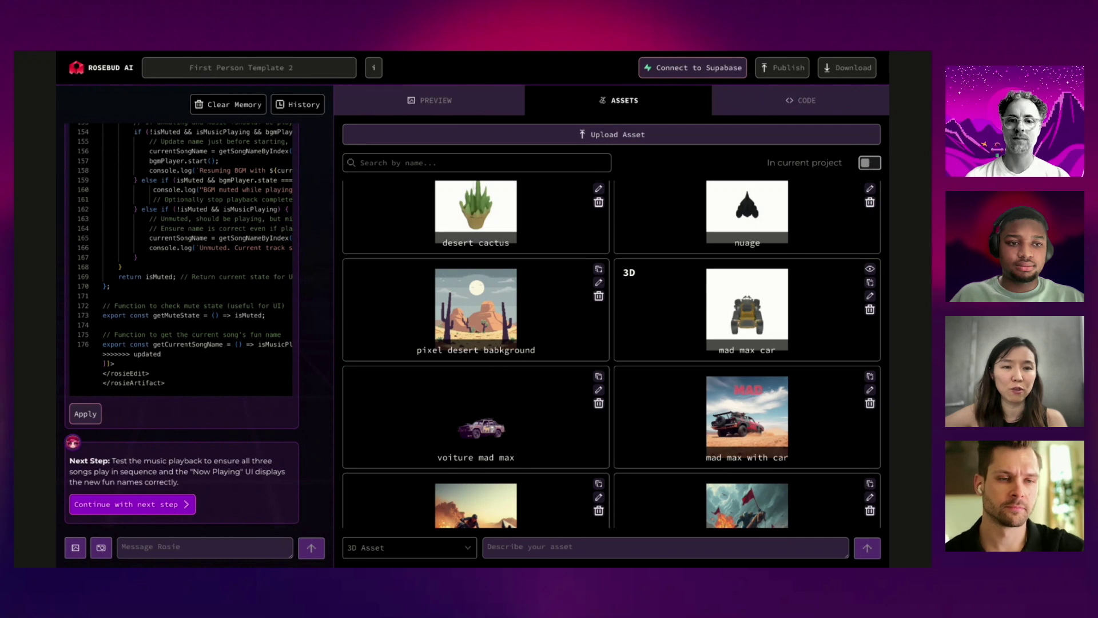
left_click(869, 162)
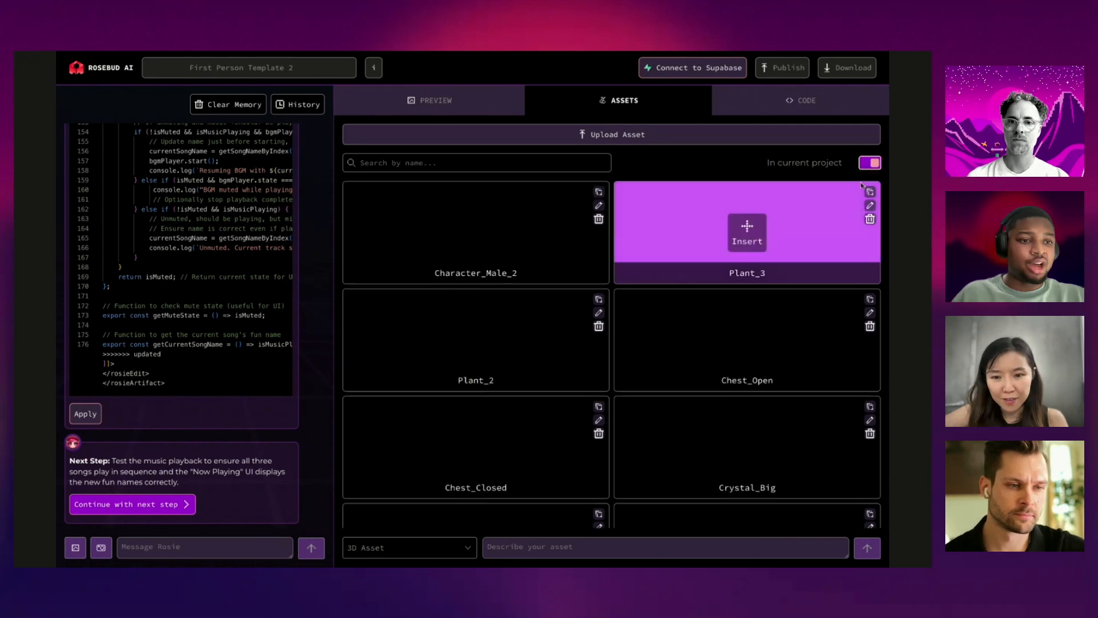
scroll(768, 323, "down", 1)
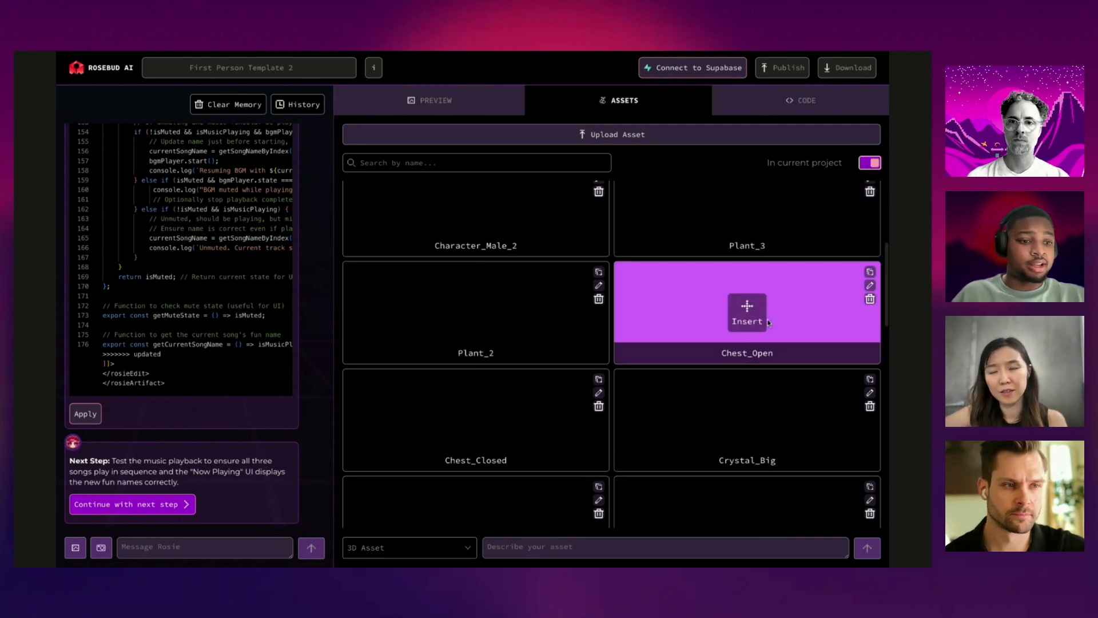
scroll(768, 322, "down", 2)
scroll(768, 322, "down", 2)
scroll(746, 352, "down", 1)
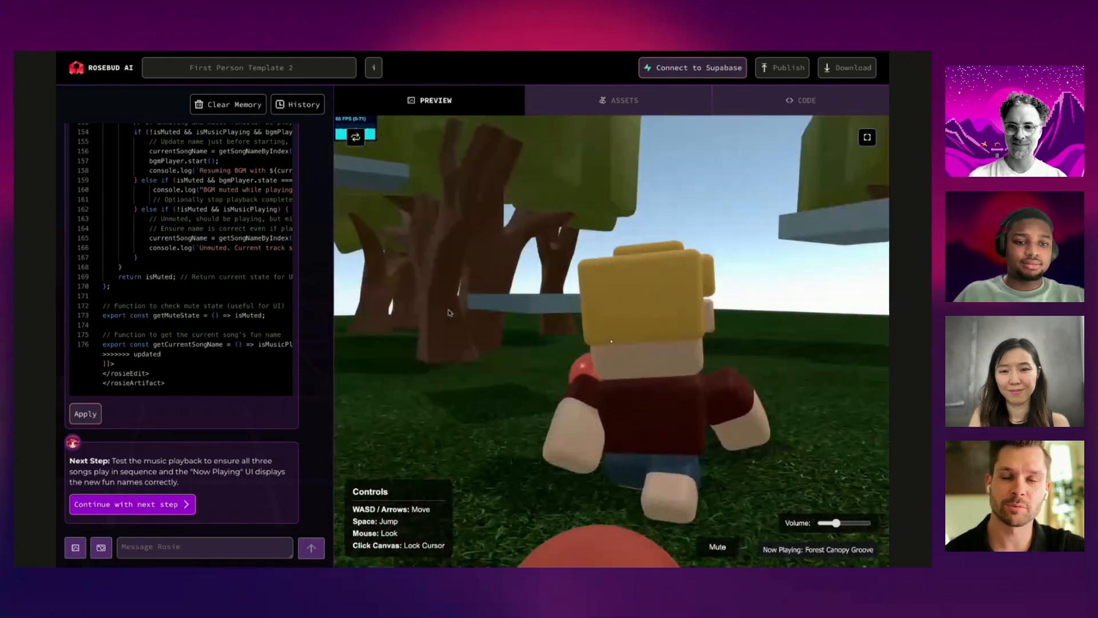
- Walk the character forward toward the red balls and turn the view behind it
key("w")
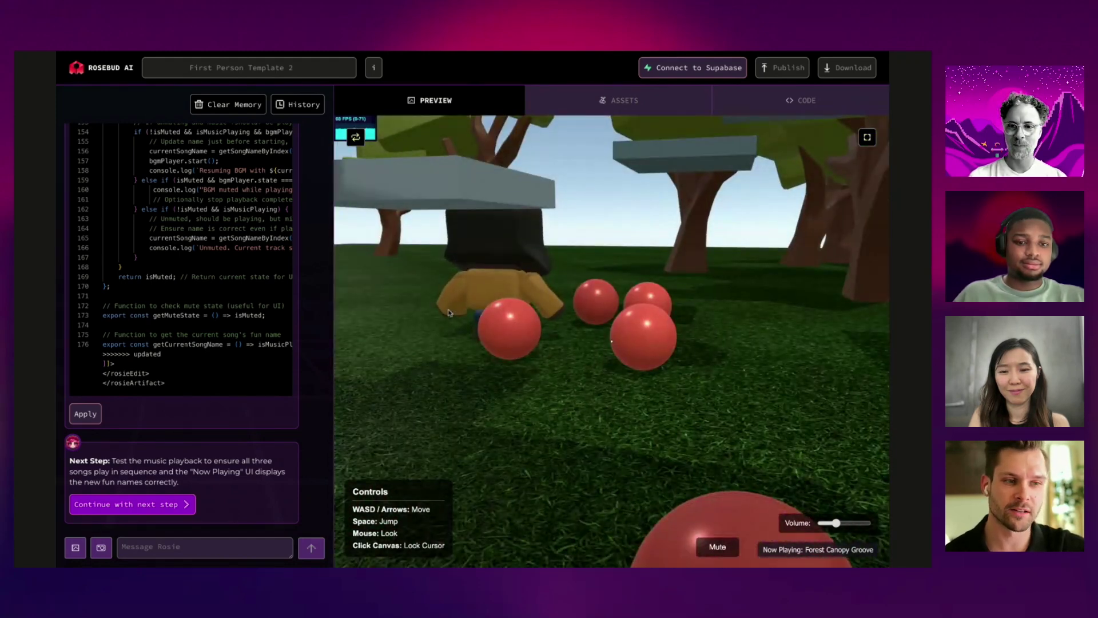
key("w")
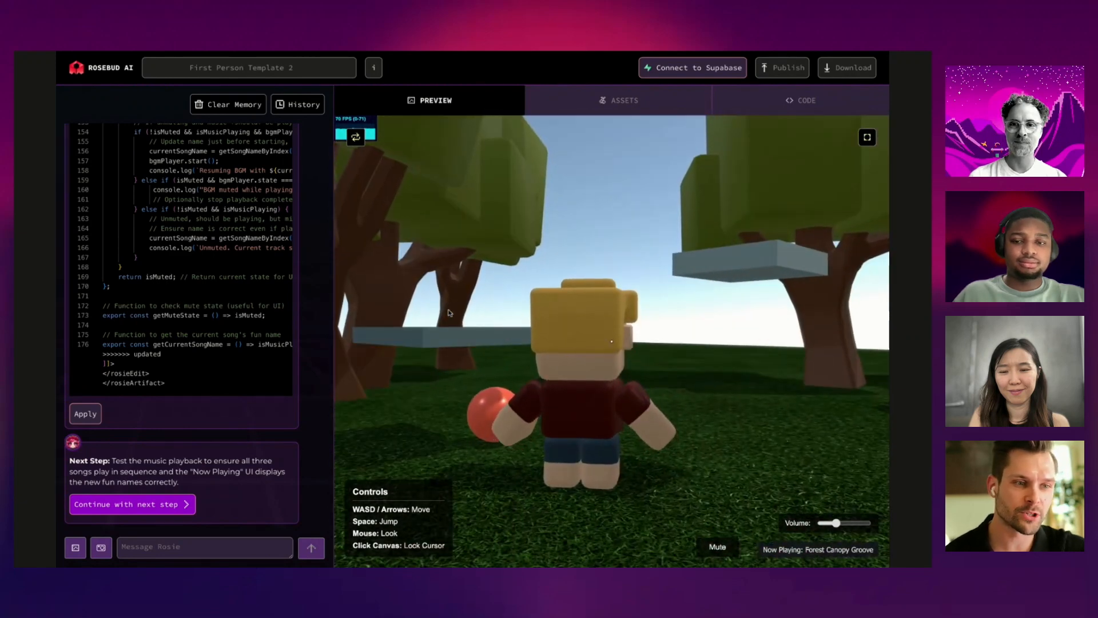